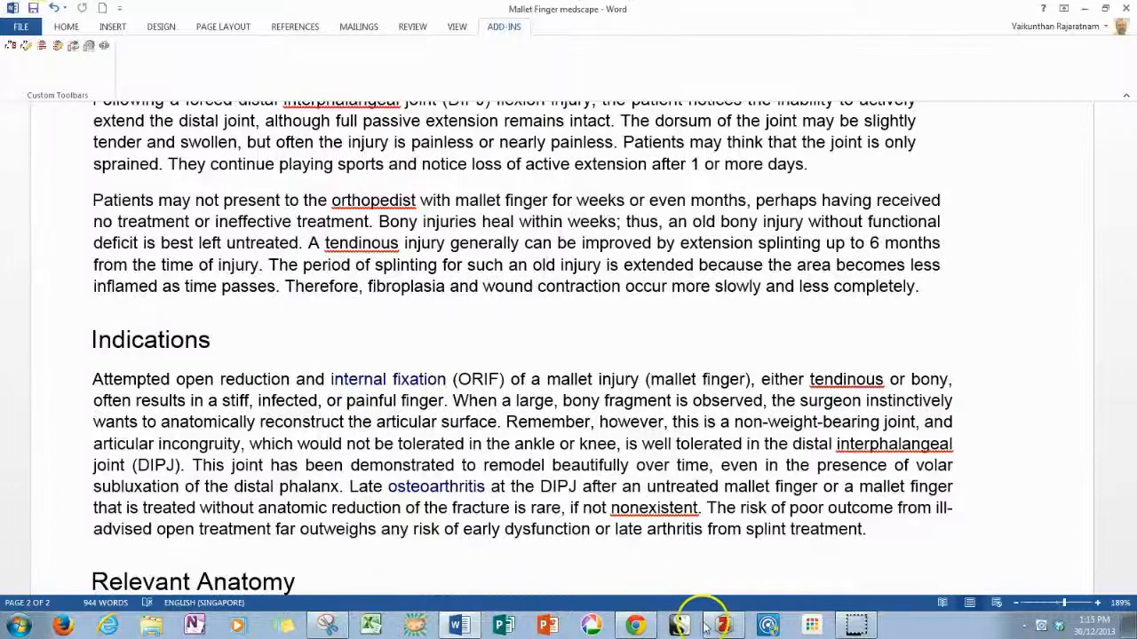
{"action": "left_click", "coordinate": [721, 624]}
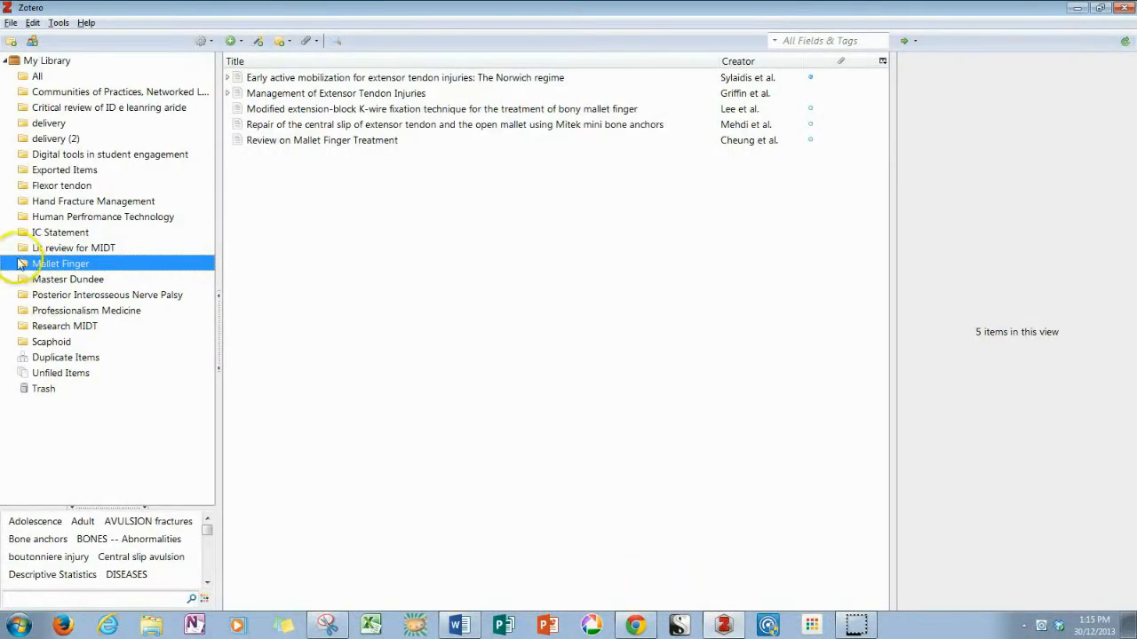
{"action": "left_click", "coordinate": [12, 42]}
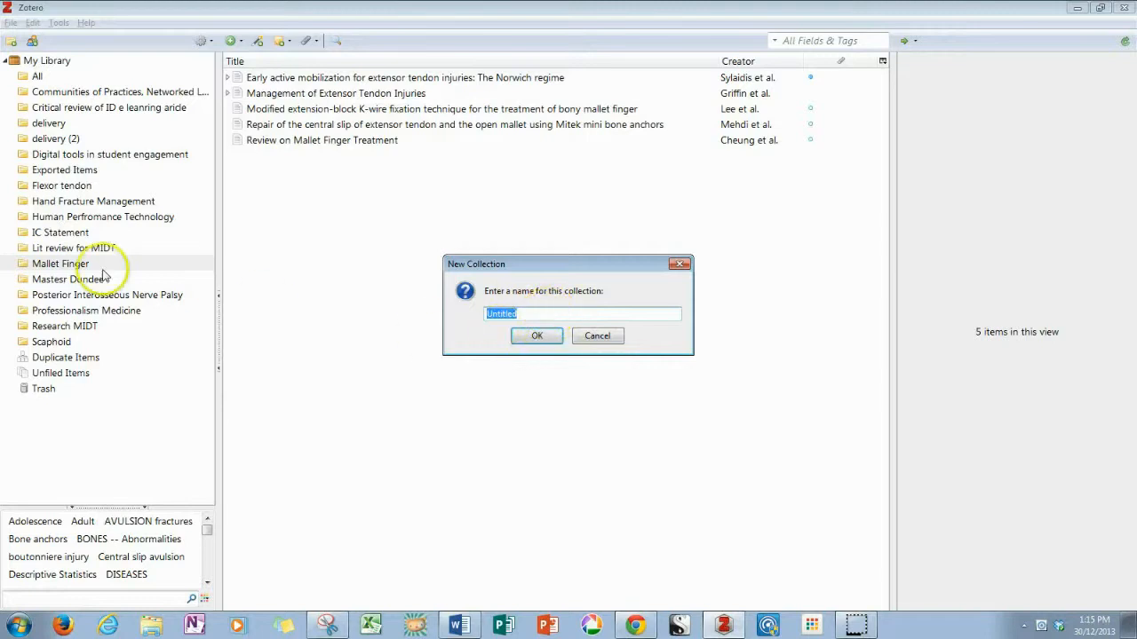
{"action": "left_click", "coordinate": [593, 337]}
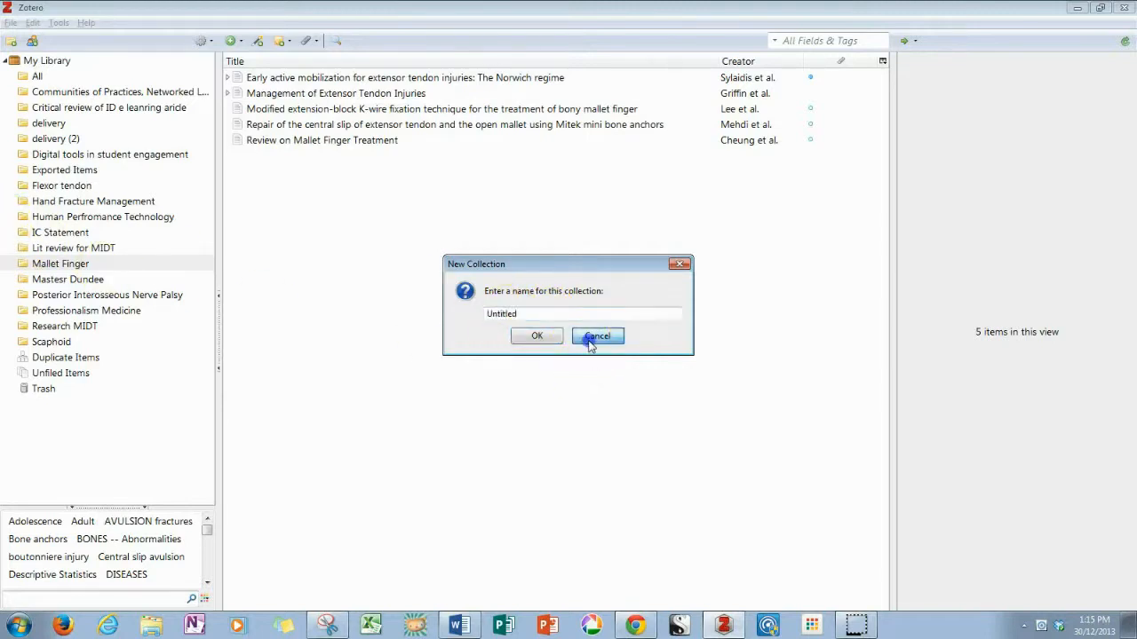
- Switch to Chrome and open the "Mallet Finger" entry from Musculoskeletal, Sports and Occupational Medicine in the search results
{"action": "left_click", "coordinate": [646, 627]}
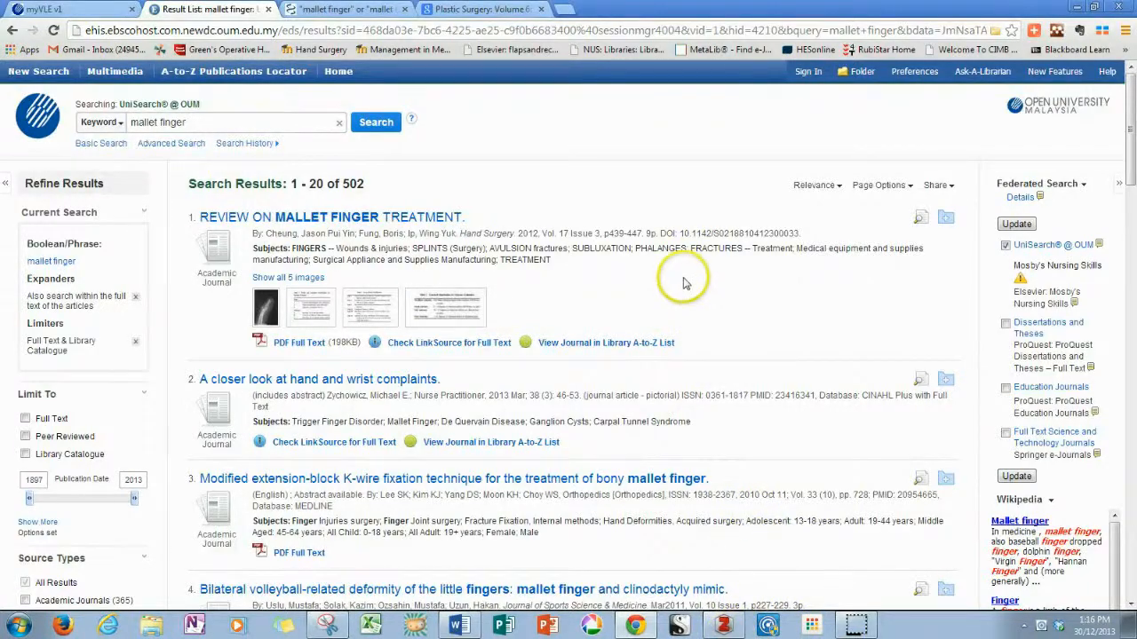
{"action": "scroll", "coordinate": [680, 293], "scroll_direction": "down", "scroll_amount": 3}
{"action": "scroll", "coordinate": [680, 293], "scroll_direction": "down", "scroll_amount": 2}
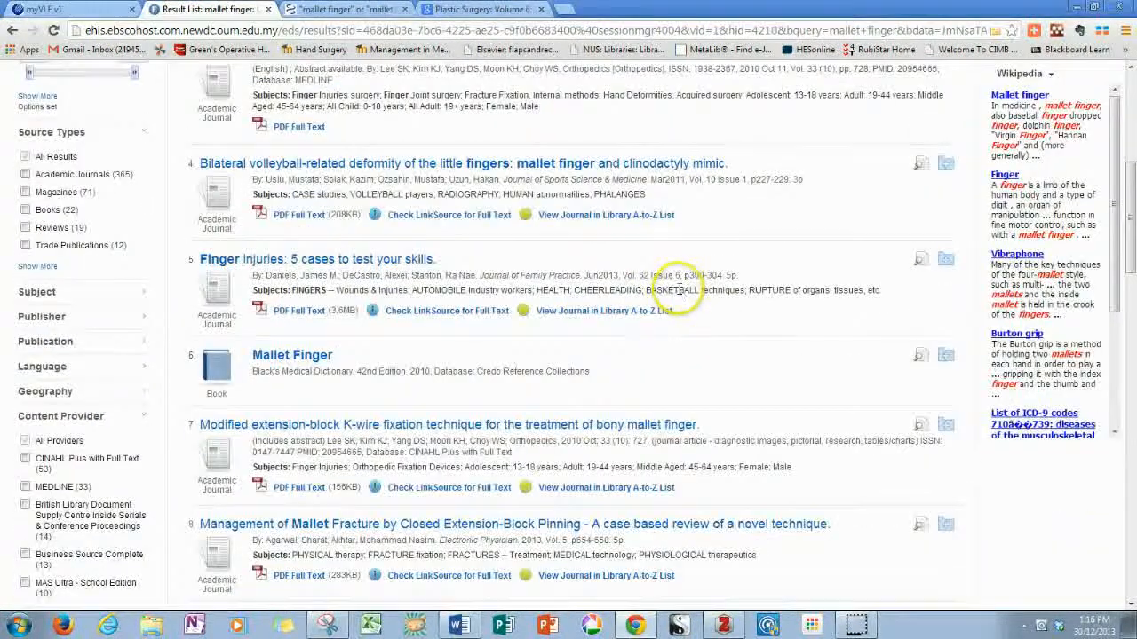
{"action": "scroll", "coordinate": [678, 295], "scroll_direction": "down", "scroll_amount": 1}
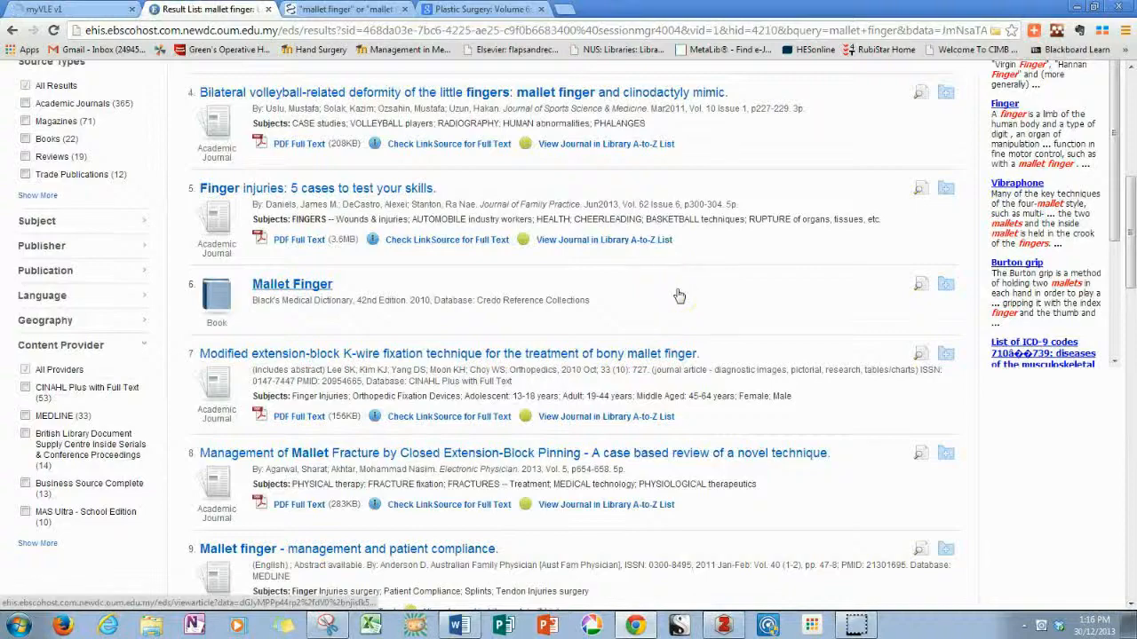
{"action": "scroll", "coordinate": [679, 295], "scroll_direction": "down", "scroll_amount": 1}
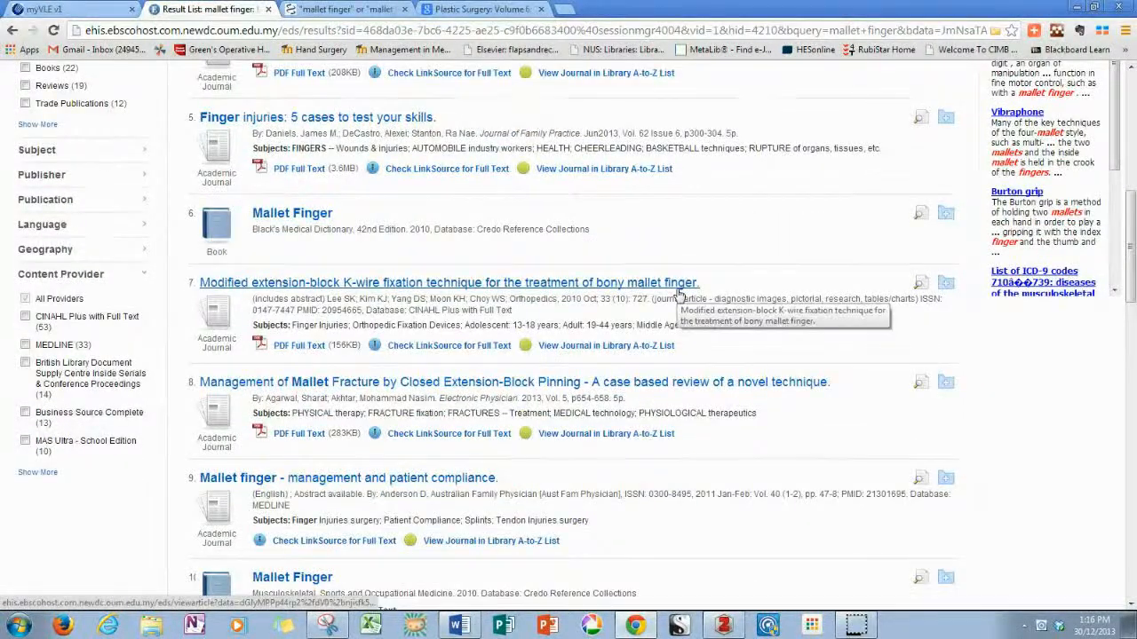
{"action": "scroll", "coordinate": [678, 295], "scroll_direction": "down", "scroll_amount": 1}
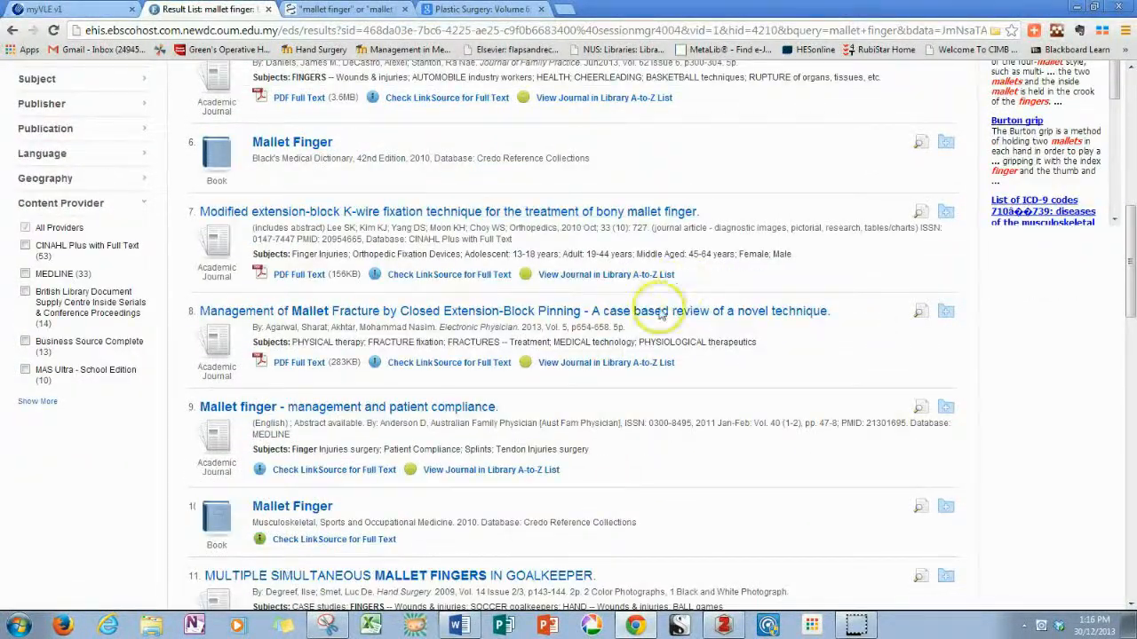
{"action": "left_click", "coordinate": [316, 409]}
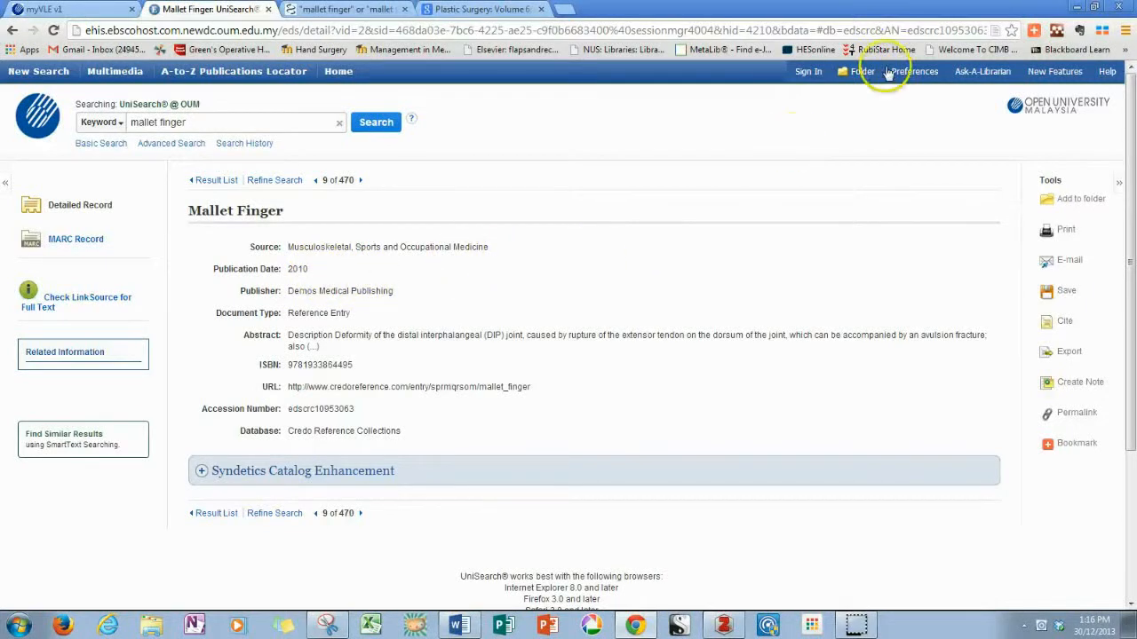
- Save the Mallet Finger record to the Zotero collection, check it in Zotero and return to Chrome
{"action": "left_click", "coordinate": [994, 31]}
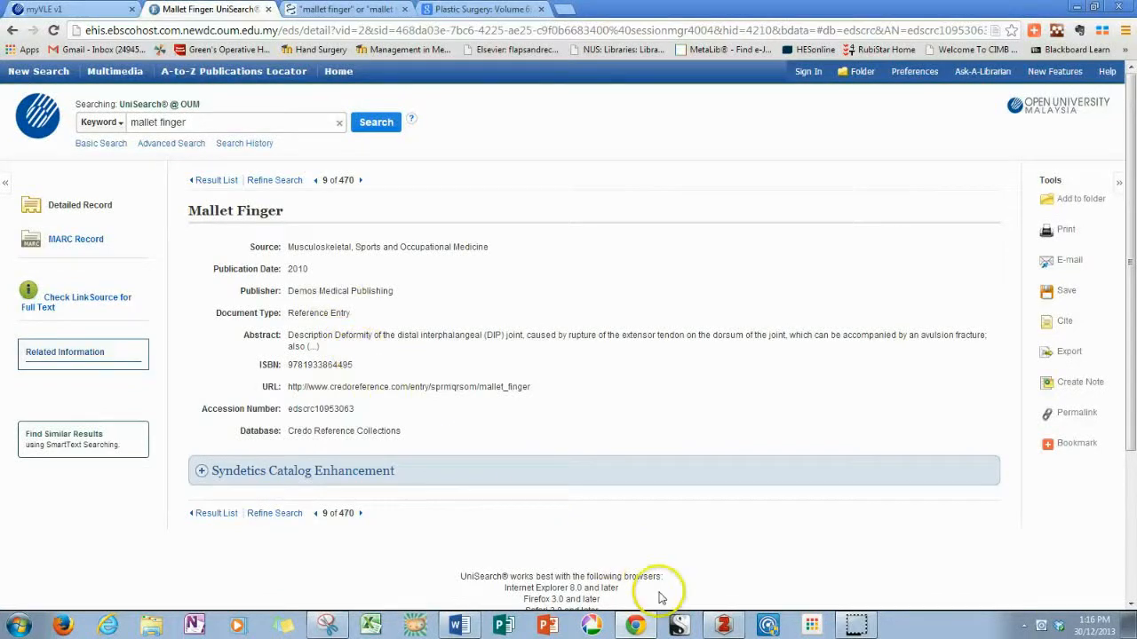
{"action": "left_click", "coordinate": [722, 626]}
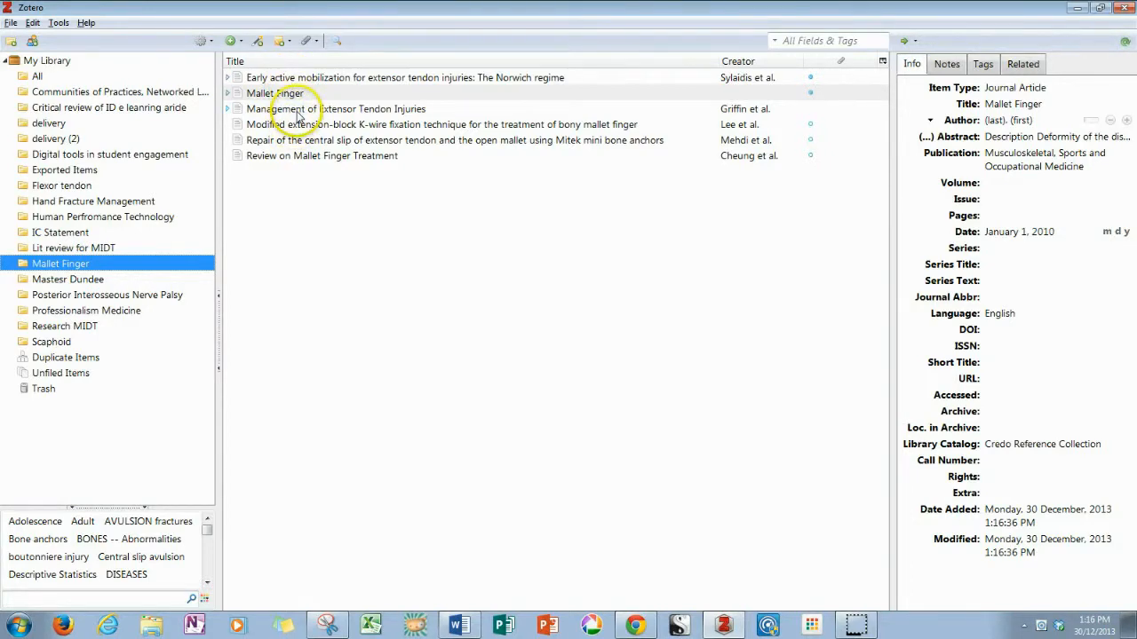
{"action": "left_click", "coordinate": [737, 619]}
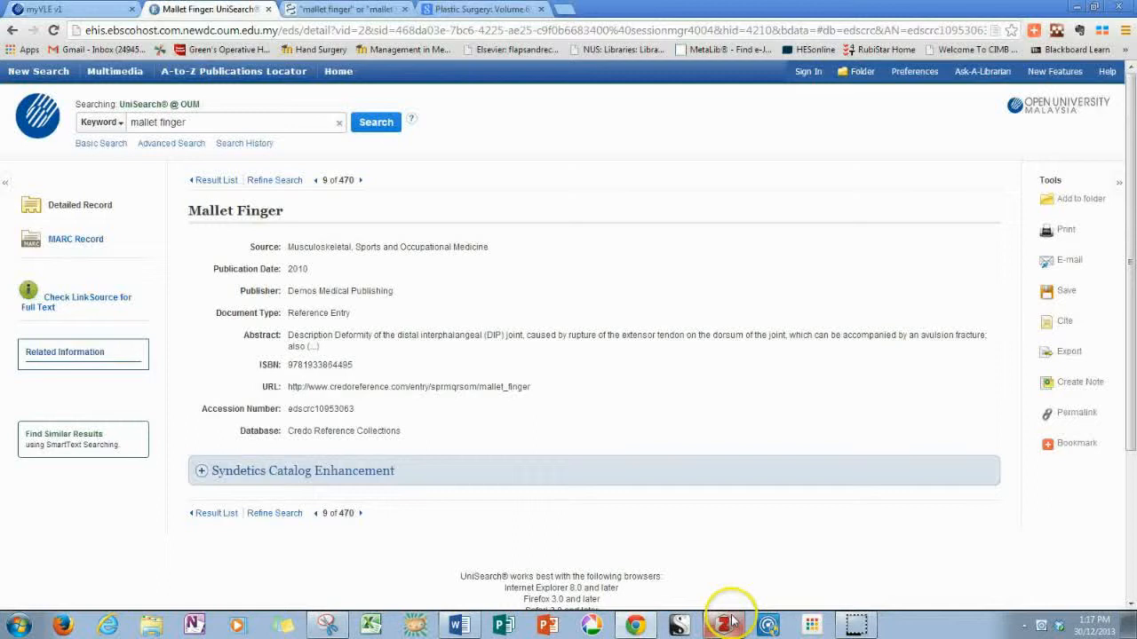
- Open the "Multiple Simultaneous Mallet Fingers in Goalkeeper" record from the result list and save its reference to Zotero
{"action": "left_click", "coordinate": [13, 32]}
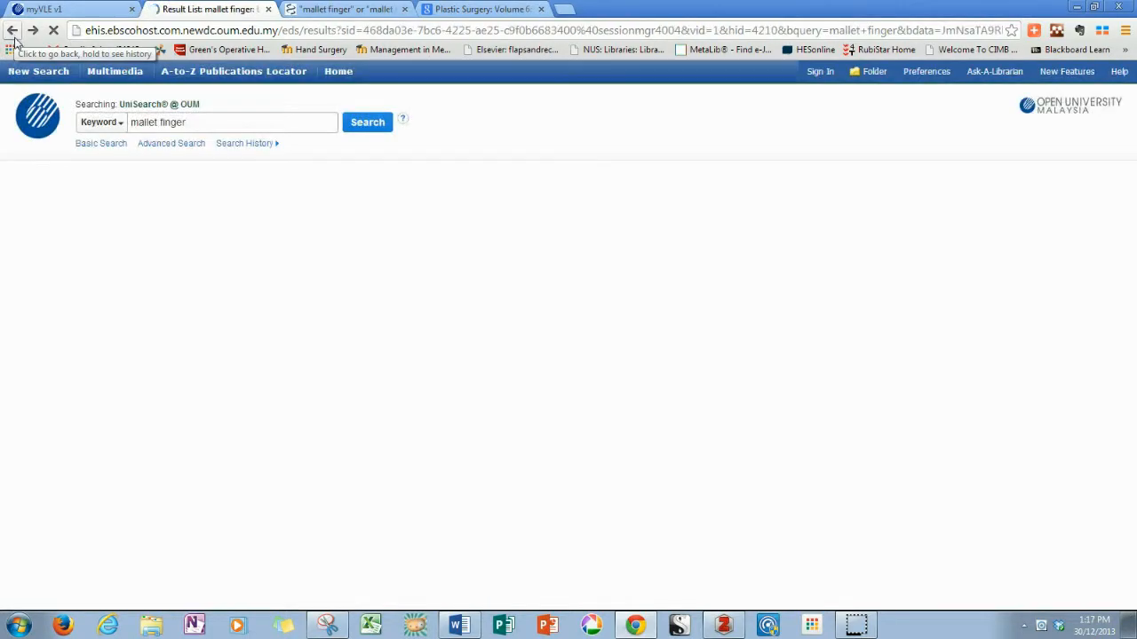
{"action": "scroll", "coordinate": [594, 248], "scroll_direction": "down", "scroll_amount": 6}
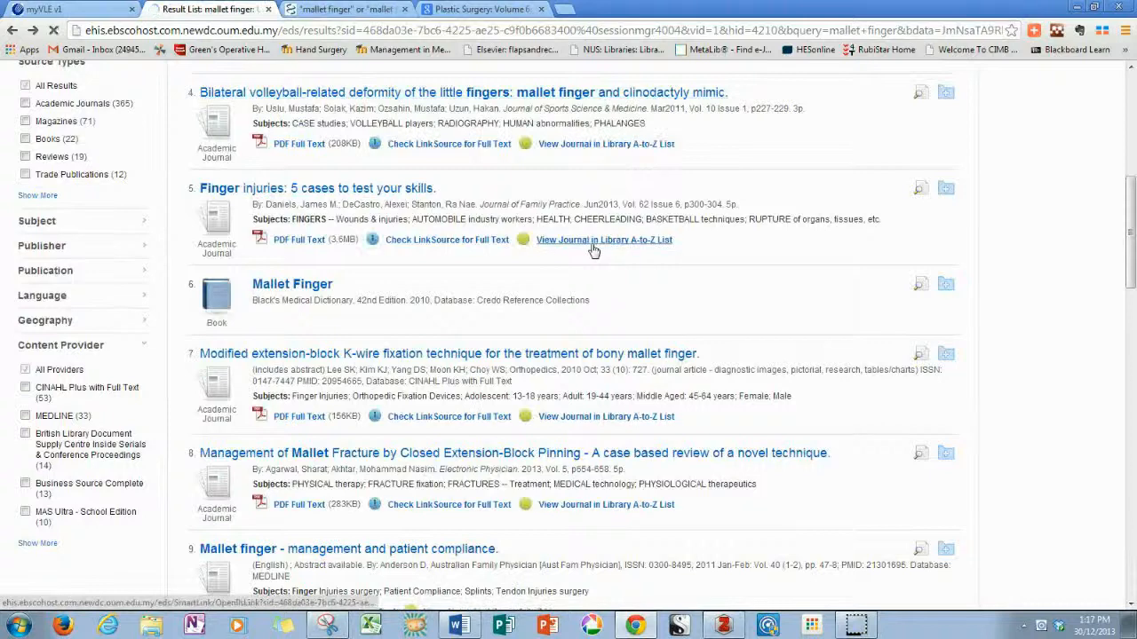
{"action": "scroll", "coordinate": [595, 249], "scroll_direction": "down", "scroll_amount": 3}
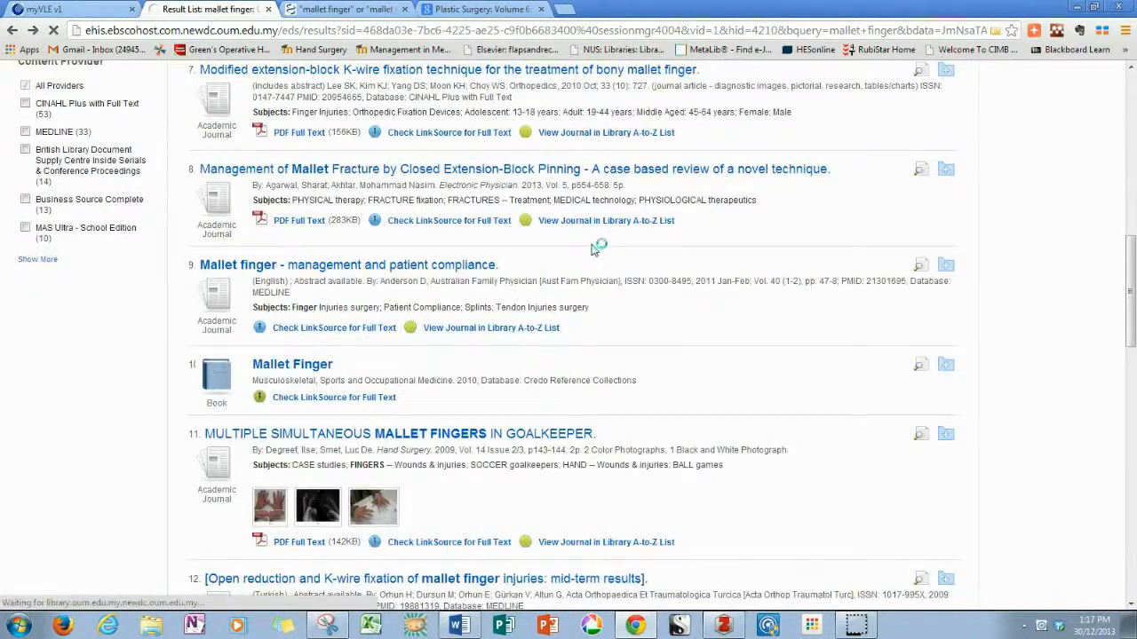
{"action": "scroll", "coordinate": [594, 248], "scroll_direction": "down", "scroll_amount": 1}
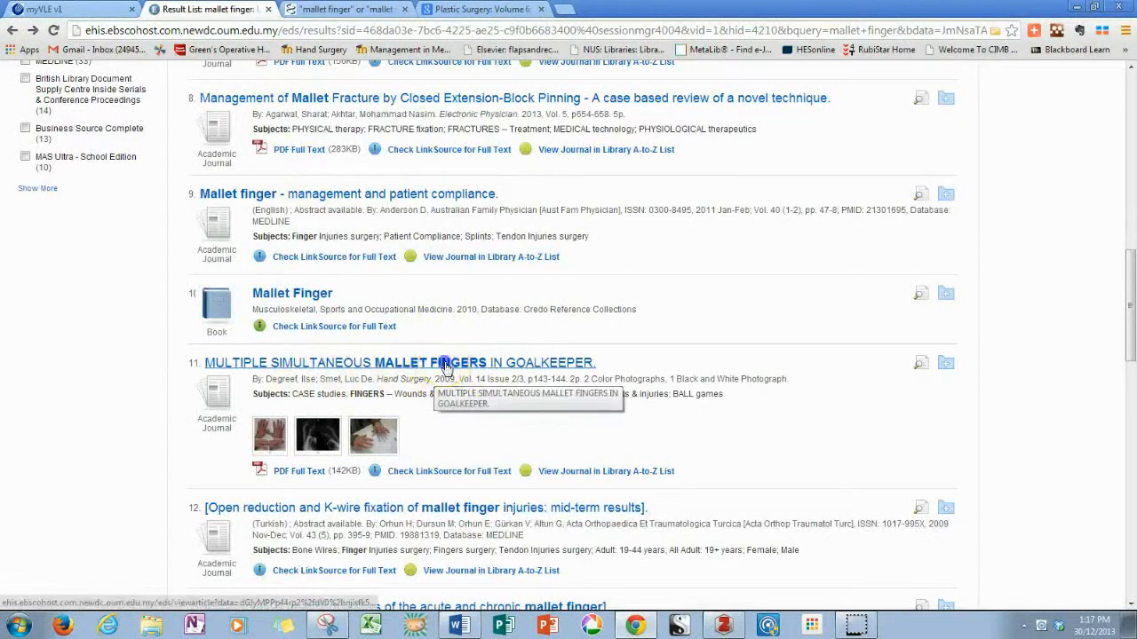
{"action": "left_click", "coordinate": [446, 366]}
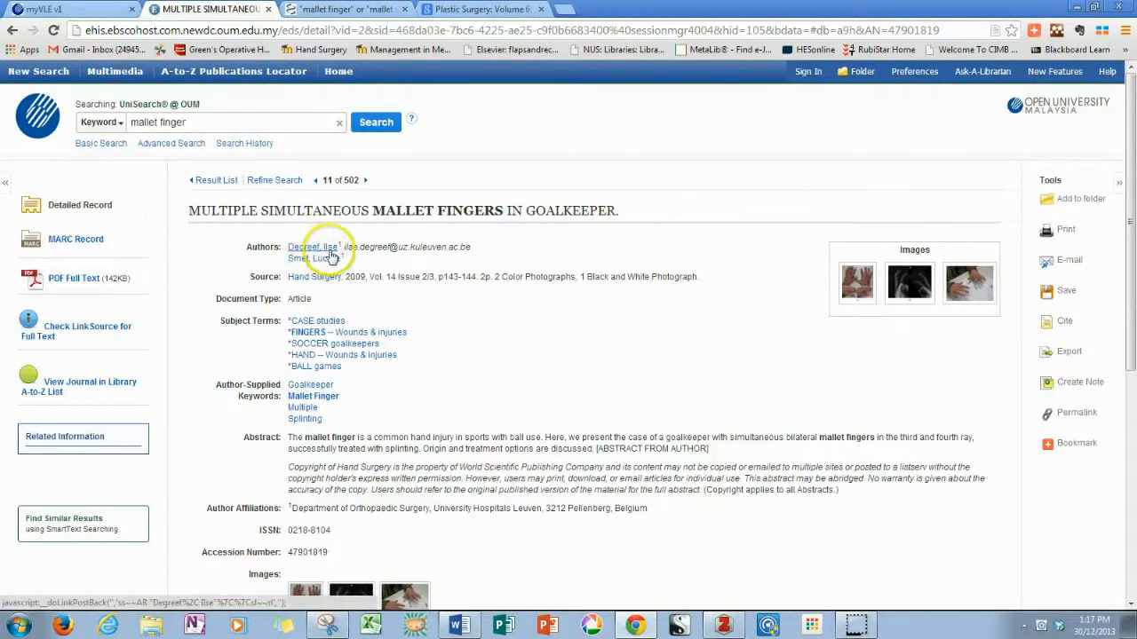
{"action": "left_click", "coordinate": [996, 33]}
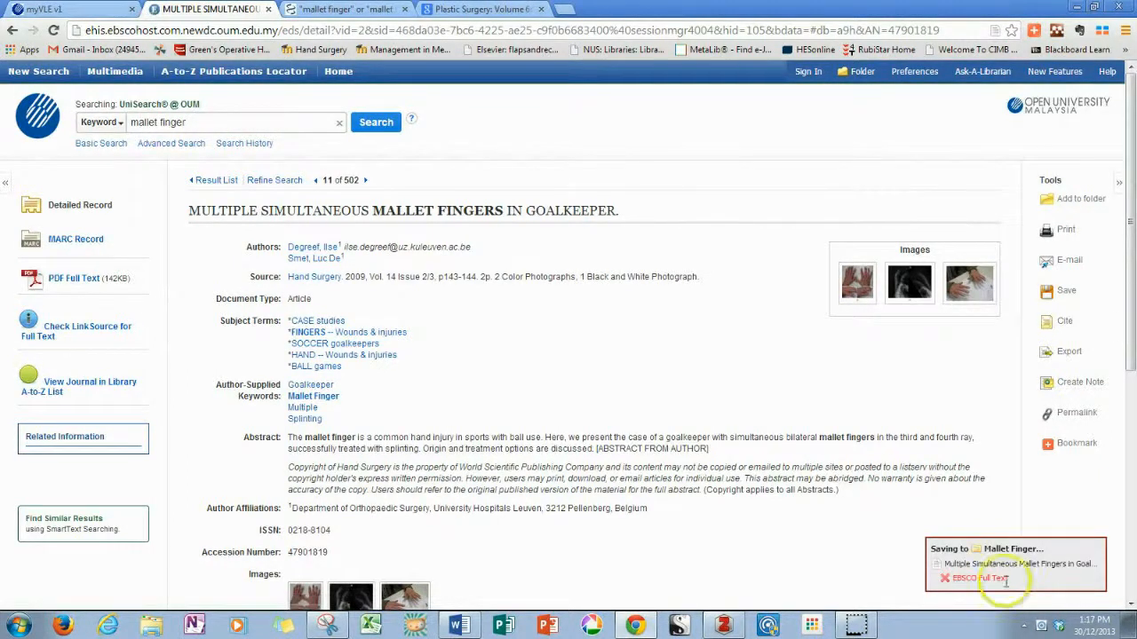
- Open the goalkeeper article's full-text PDF and skim its first page
{"action": "left_click", "coordinate": [73, 278]}
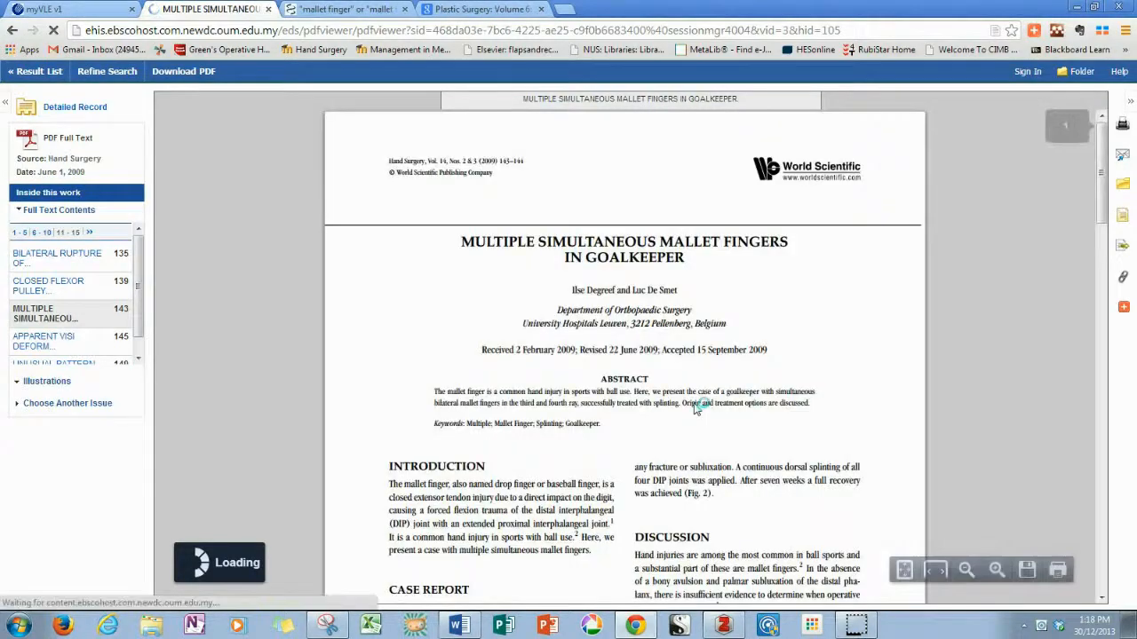
{"action": "scroll", "coordinate": [680, 255], "scroll_direction": "down", "scroll_amount": 3}
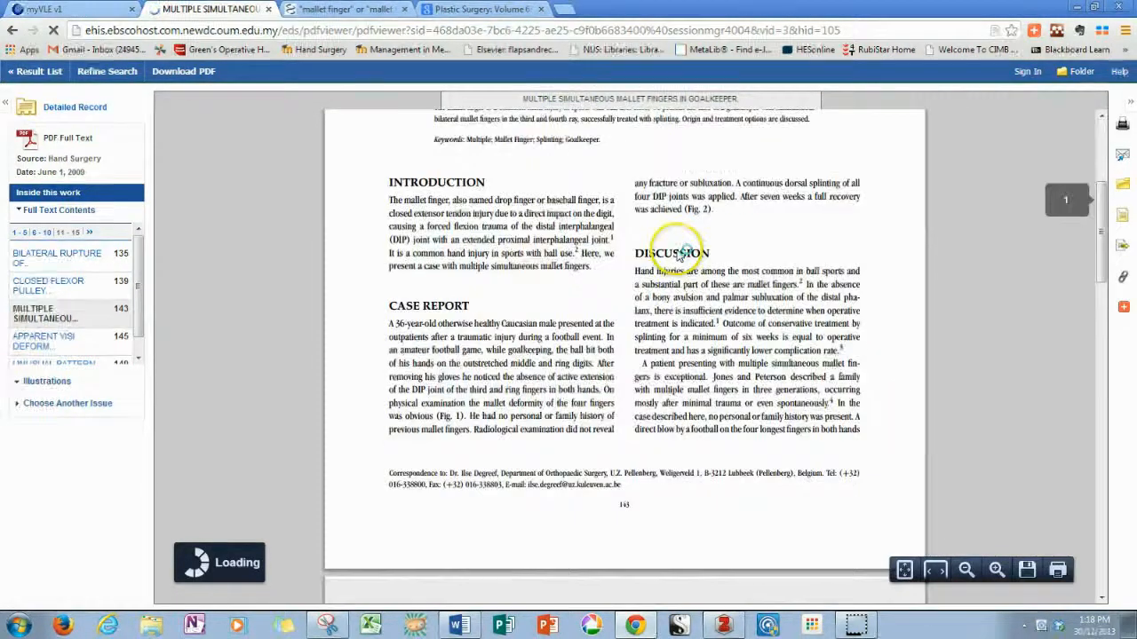
{"action": "scroll", "coordinate": [670, 240], "scroll_direction": "up", "scroll_amount": 3}
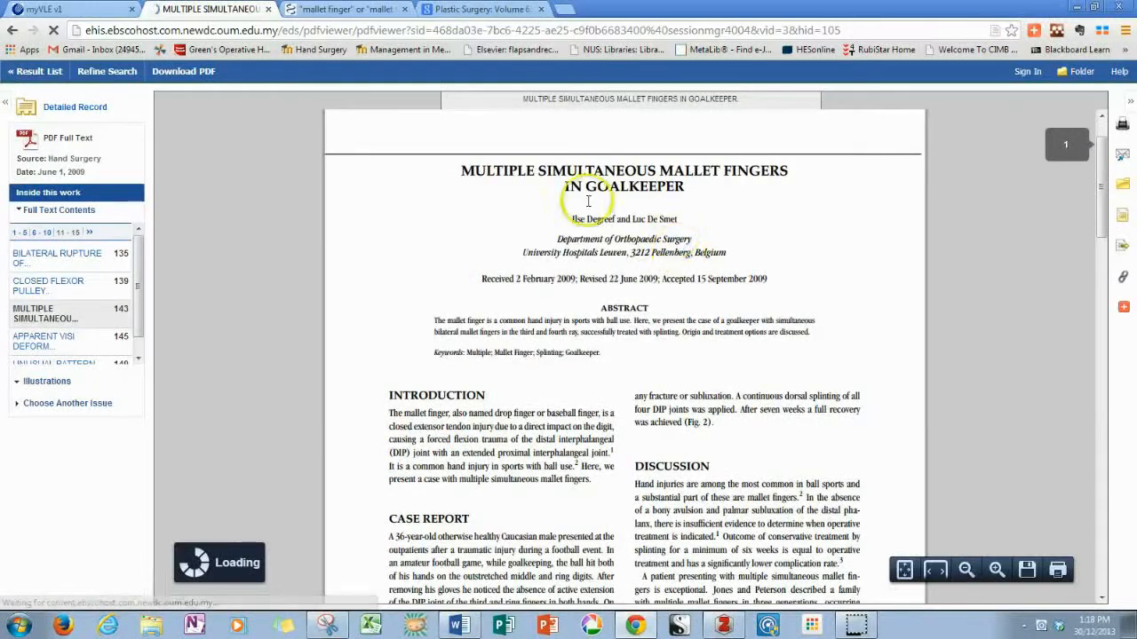
- Save the article's PDF in the Dropbox folder as "mutiple mallet finger golkeeper"
{"action": "left_click", "coordinate": [1027, 571]}
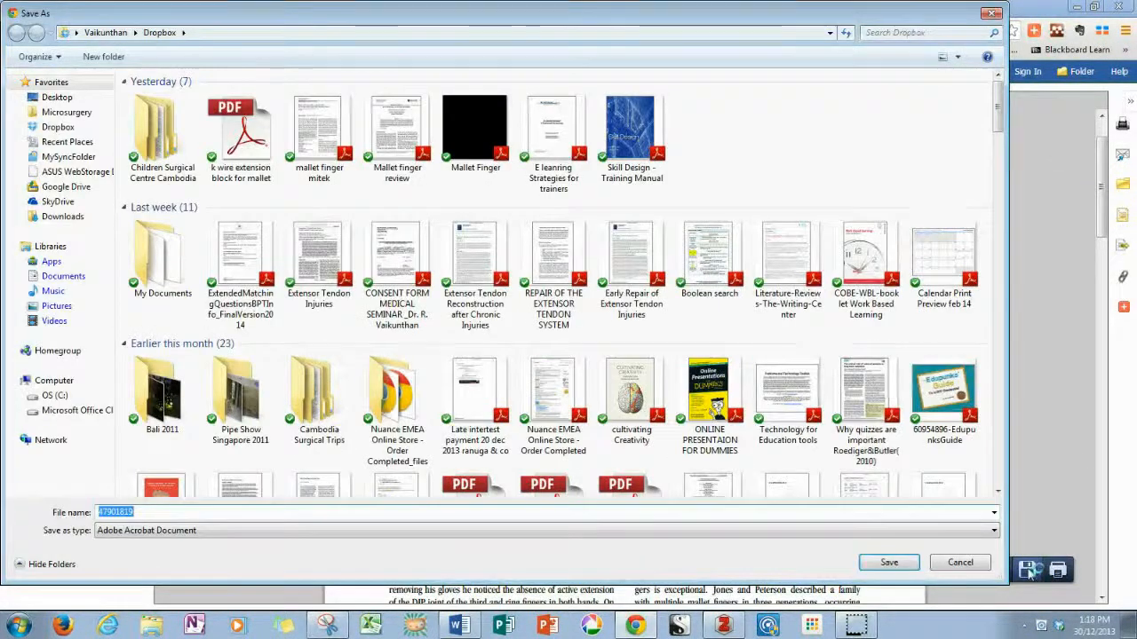
{"action": "type", "text": "m"}
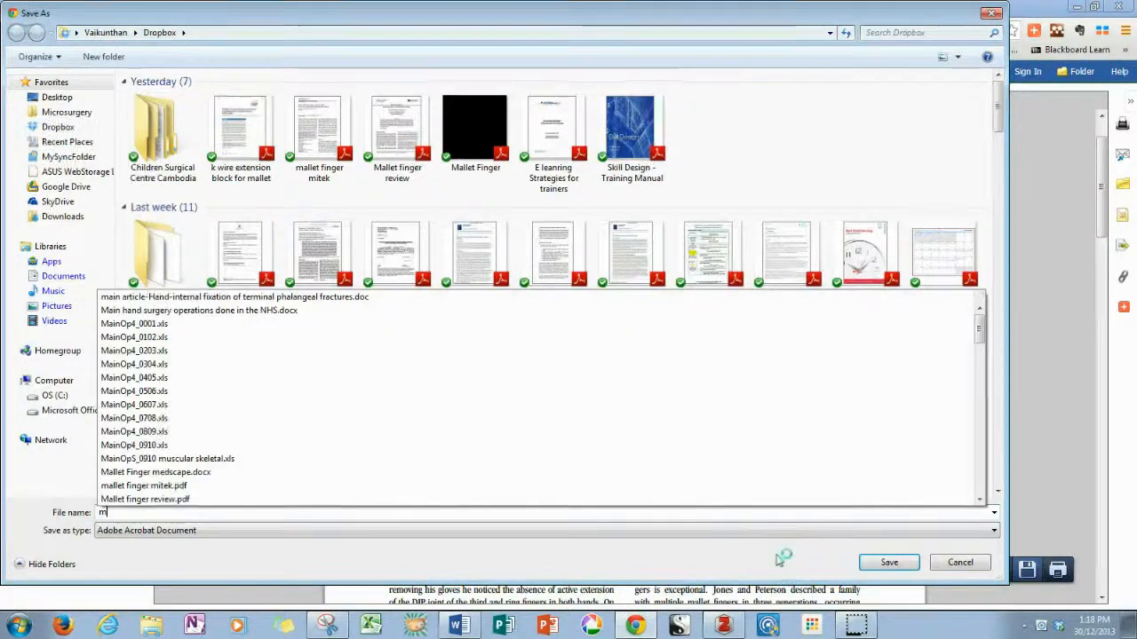
{"action": "type", "text": "utiple mallet finger golkeeper"}
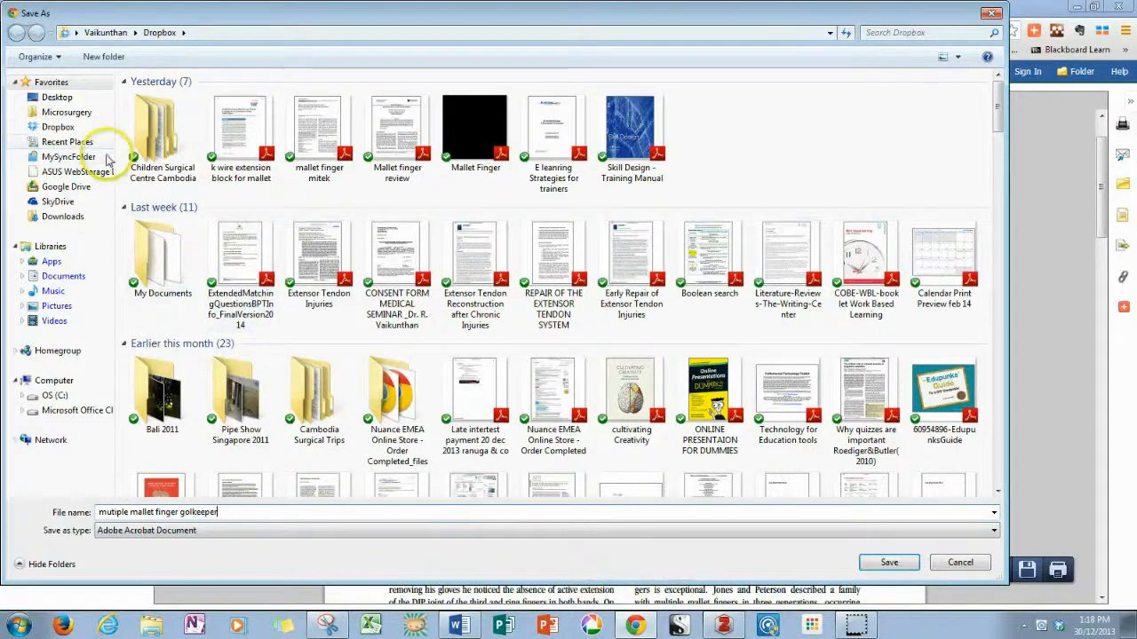
{"action": "left_click", "coordinate": [50, 128]}
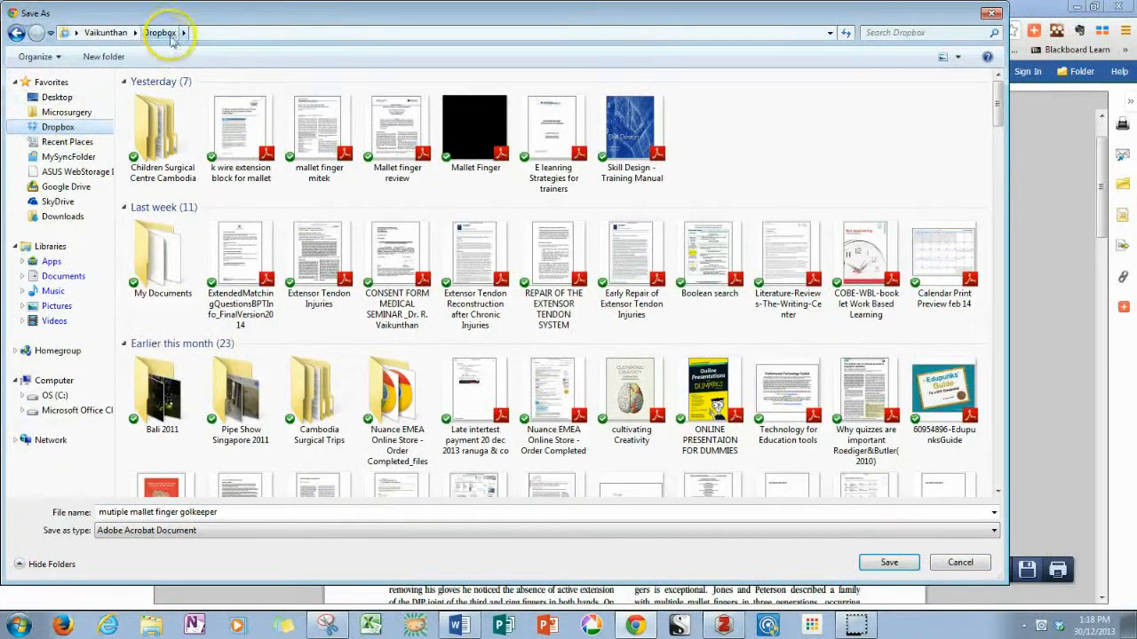
{"action": "left_click", "coordinate": [889, 562]}
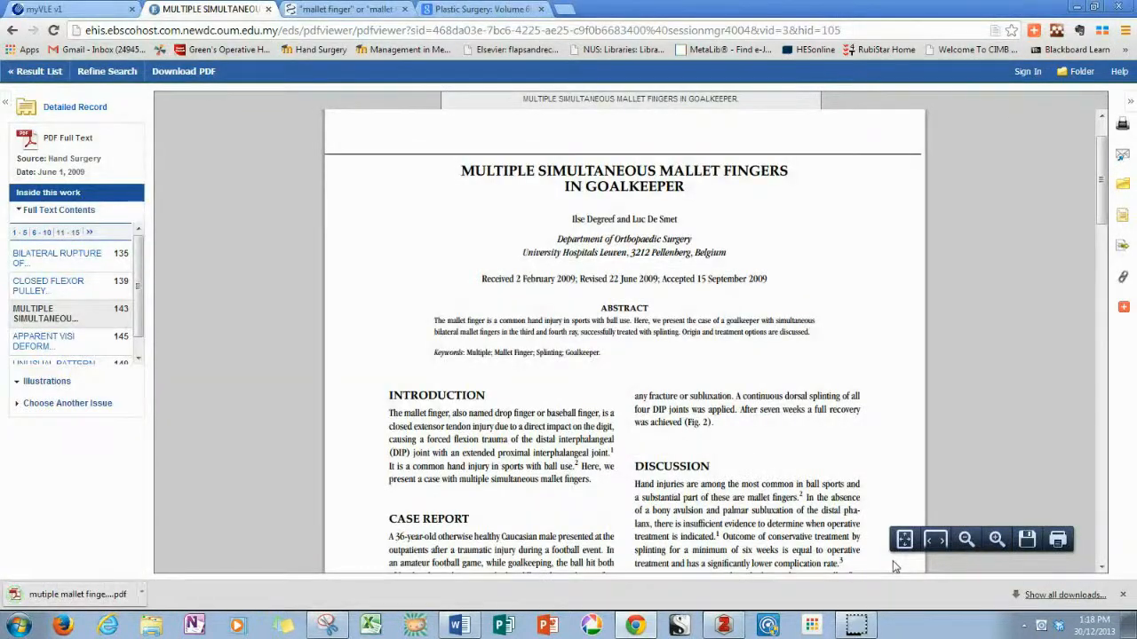
- Switch to Zotero and view the details of the saved Mallet Finger reference
{"action": "left_click", "coordinate": [694, 623]}
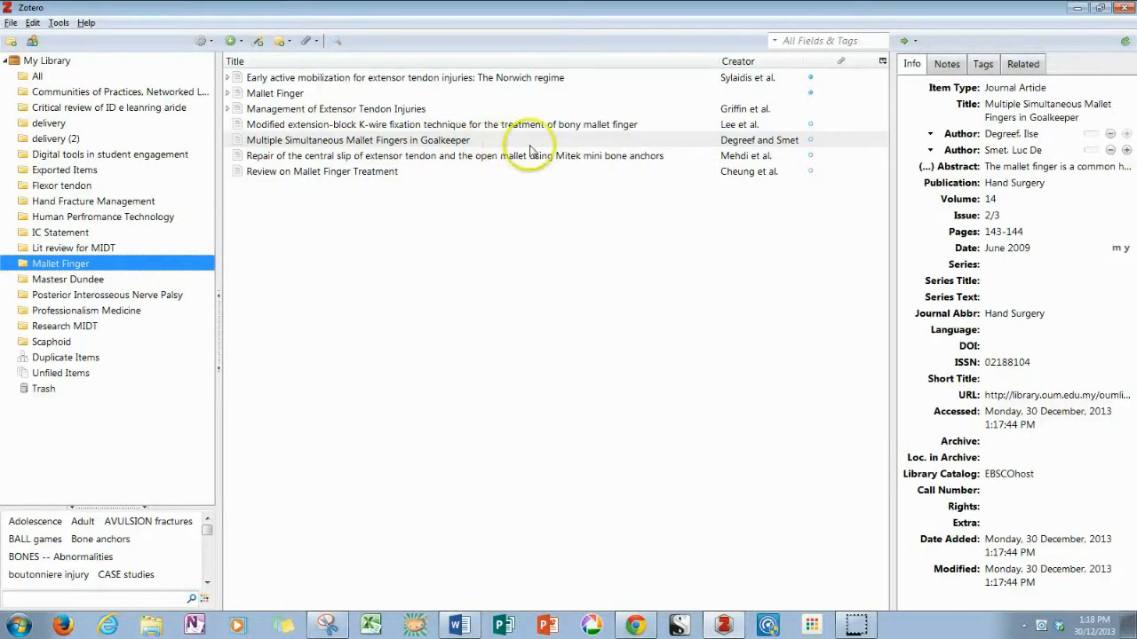
{"action": "left_click", "coordinate": [285, 99]}
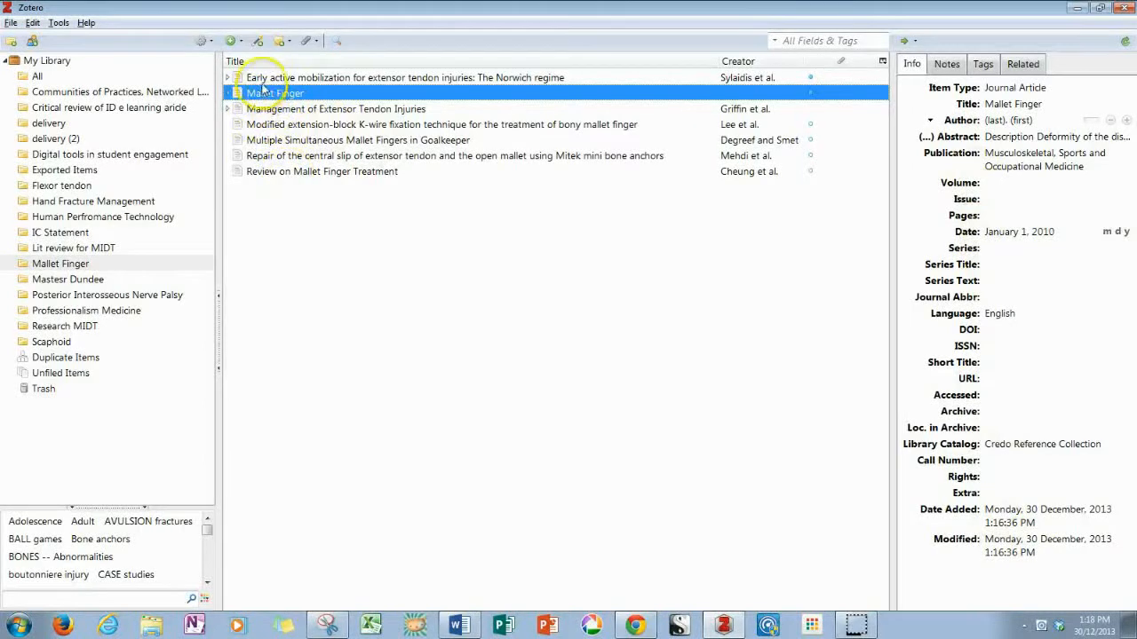
- Switch to the Mallet Finger medscape document in Word and start a Zotero citation at the end of the Problem section's paragraph
{"action": "left_click", "coordinate": [462, 626]}
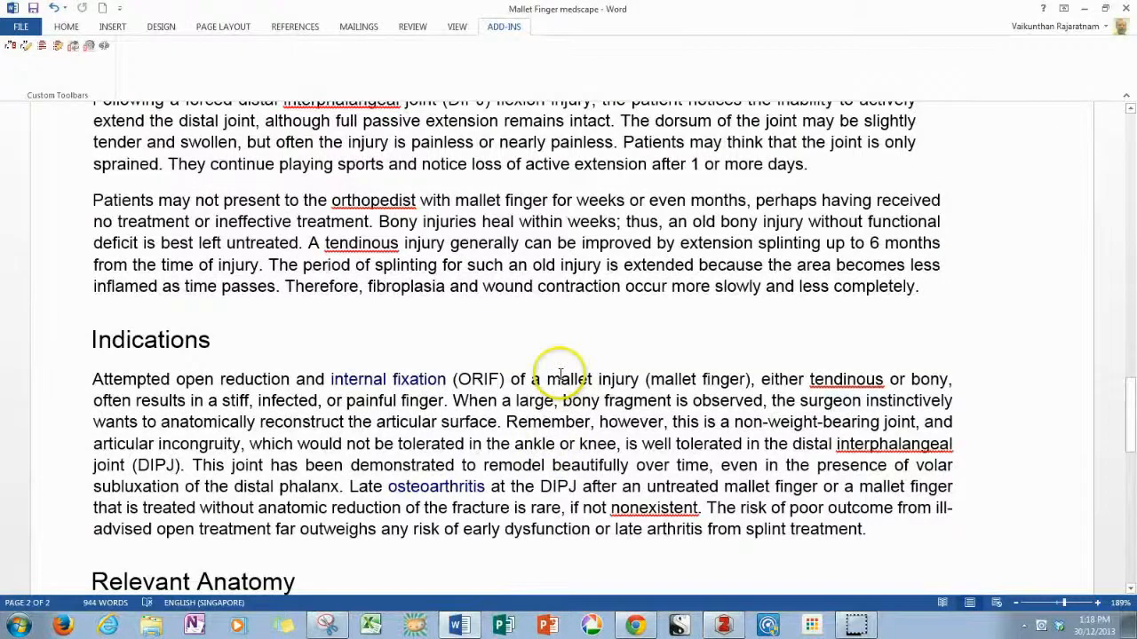
{"action": "scroll", "coordinate": [558, 377], "scroll_direction": "up", "scroll_amount": 5}
{"action": "scroll", "coordinate": [558, 377], "scroll_direction": "up", "scroll_amount": 10}
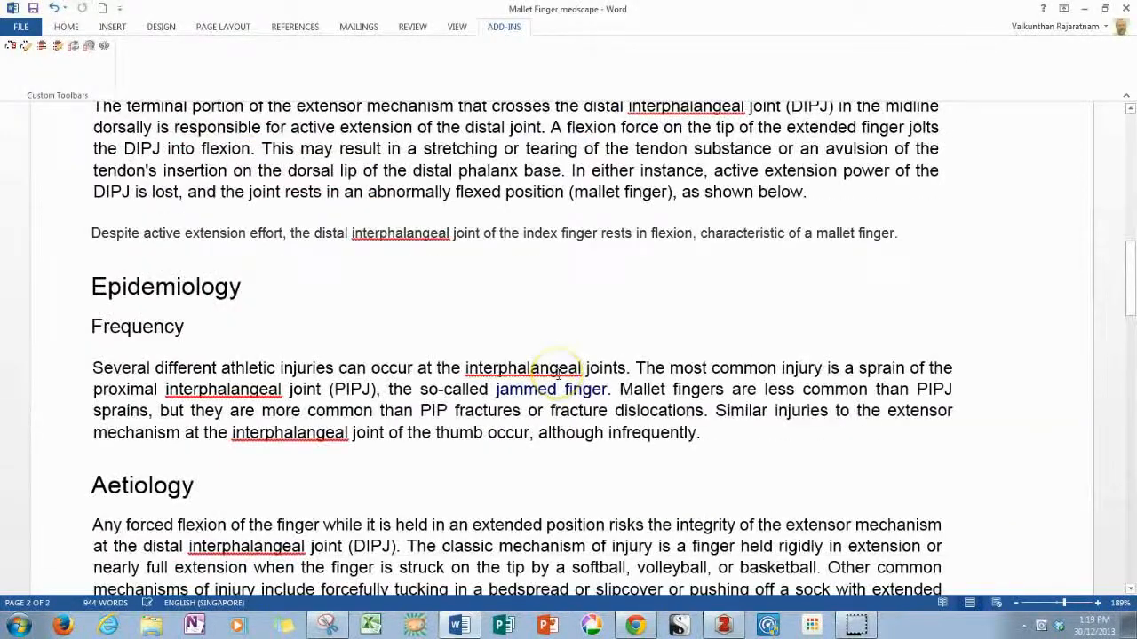
{"action": "scroll", "coordinate": [531, 223], "scroll_direction": "up", "scroll_amount": 5}
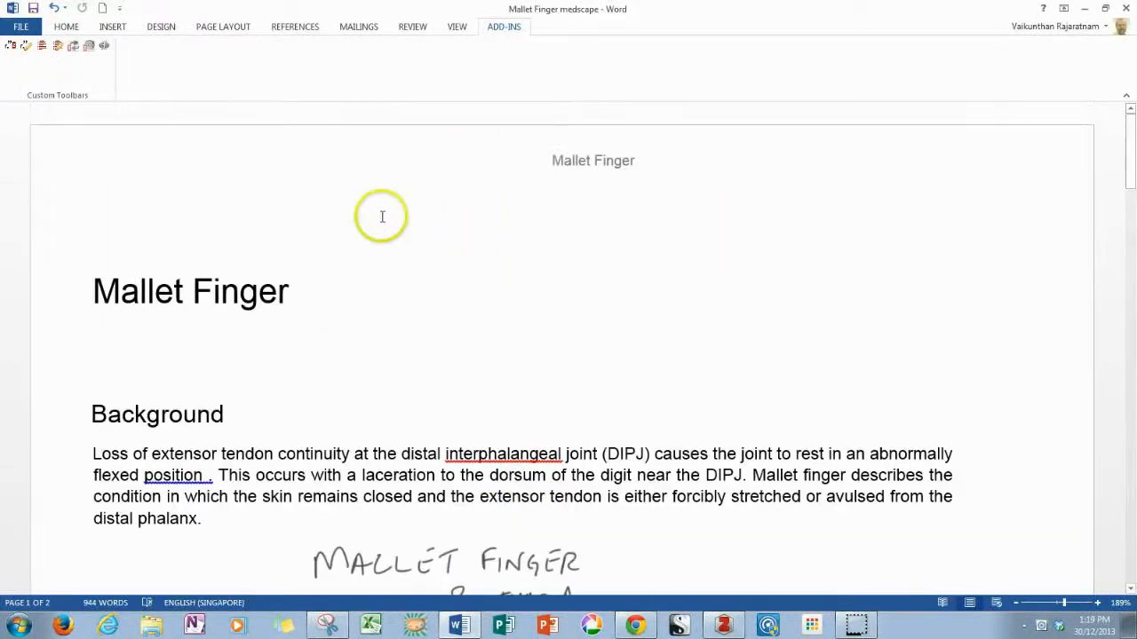
{"action": "scroll", "coordinate": [644, 453], "scroll_direction": "down", "scroll_amount": 1}
{"action": "scroll", "coordinate": [644, 453], "scroll_direction": "down", "scroll_amount": 4}
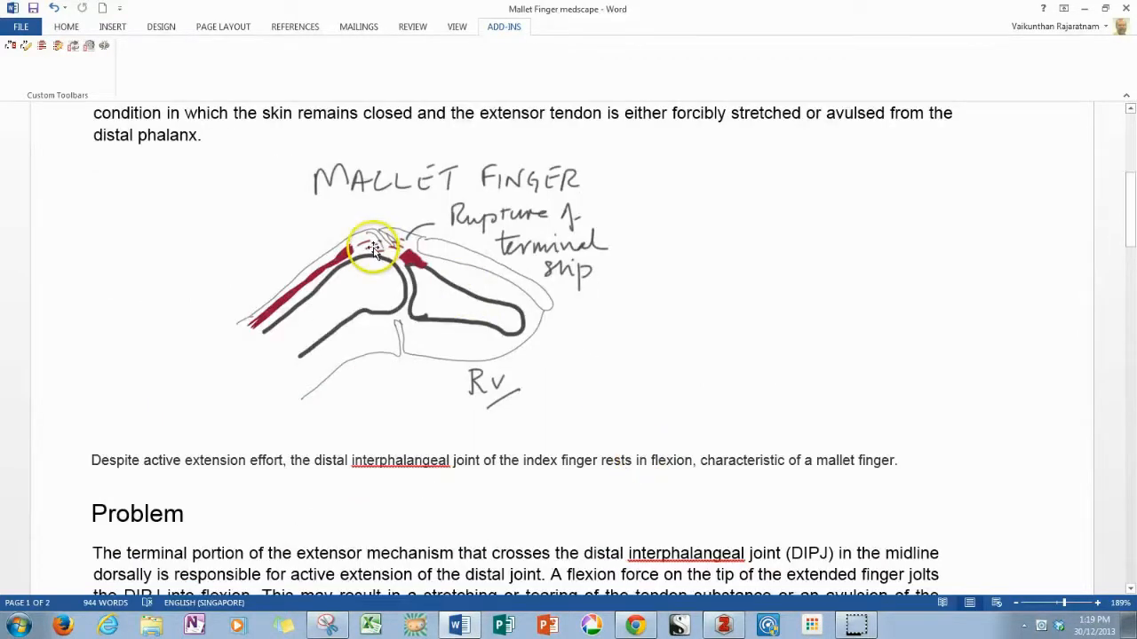
{"action": "scroll", "coordinate": [373, 248], "scroll_direction": "down", "scroll_amount": 2}
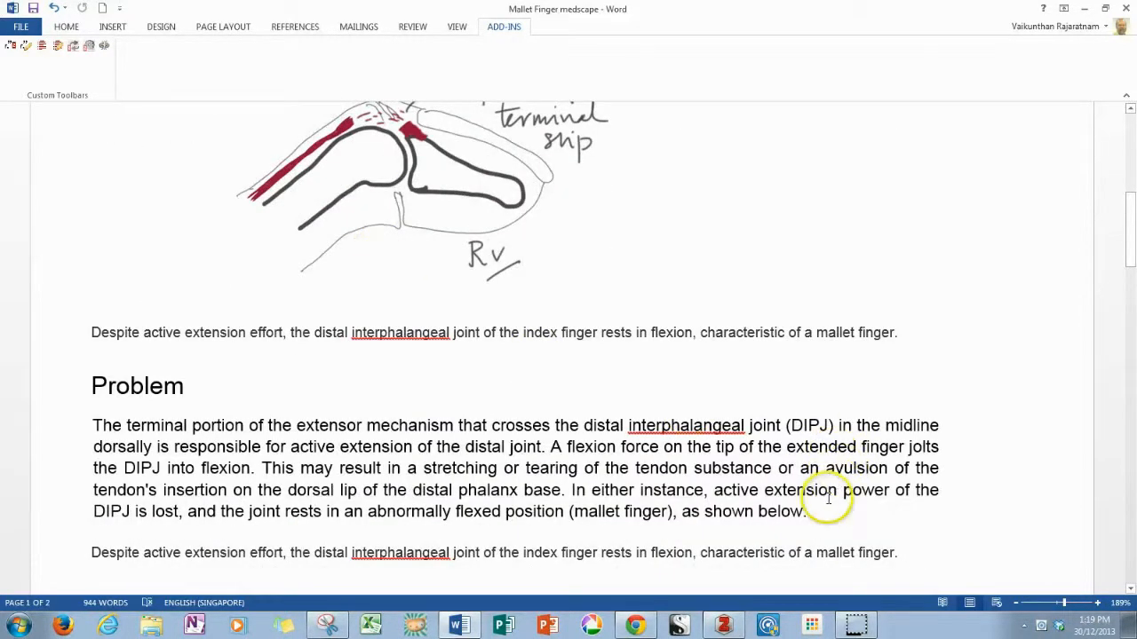
{"action": "left_click", "coordinate": [817, 510]}
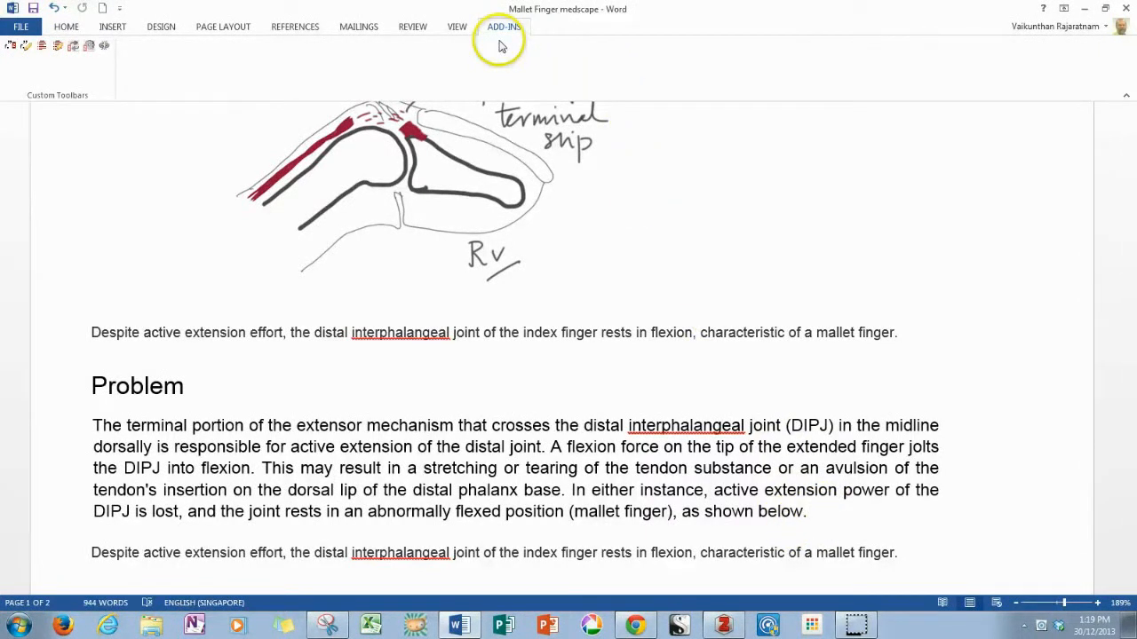
{"action": "left_click", "coordinate": [6, 54]}
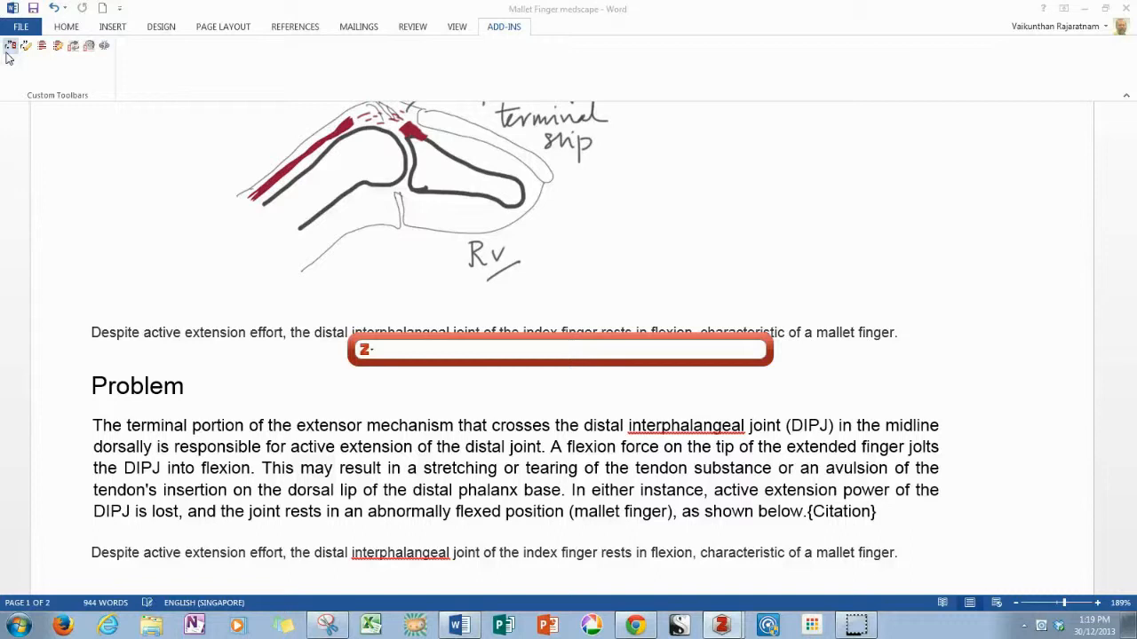
- Look up "Review on Mallet Finger Treatment" in the Zotero library and insert it as the citation, searching by the first author's surname
{"action": "mouse_move", "coordinate": [723, 626]}
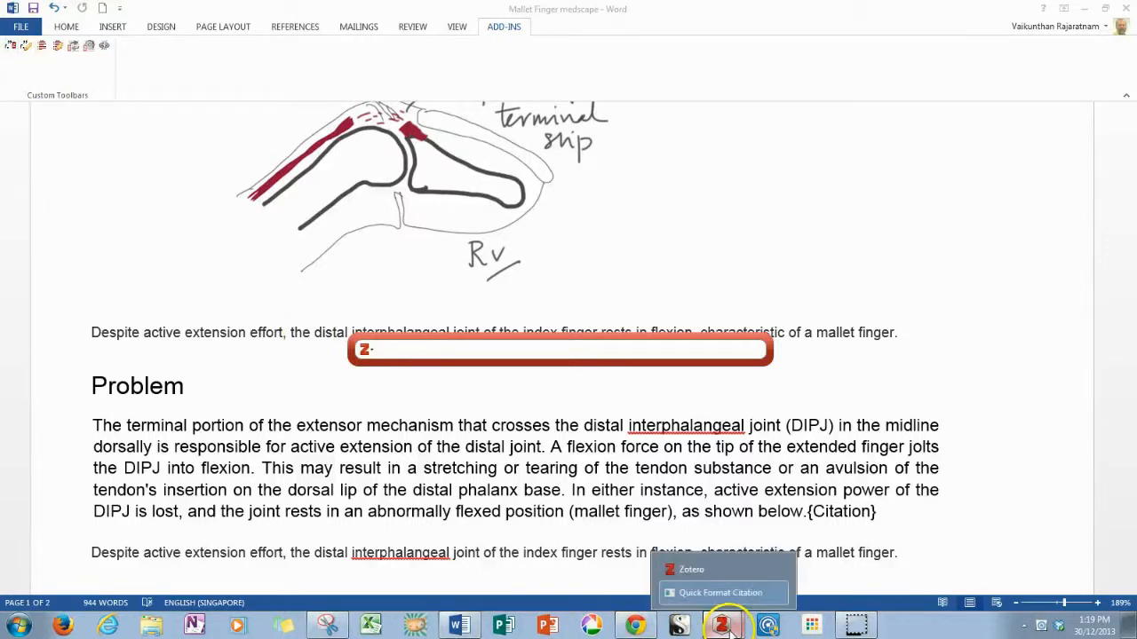
{"action": "left_click", "coordinate": [695, 571]}
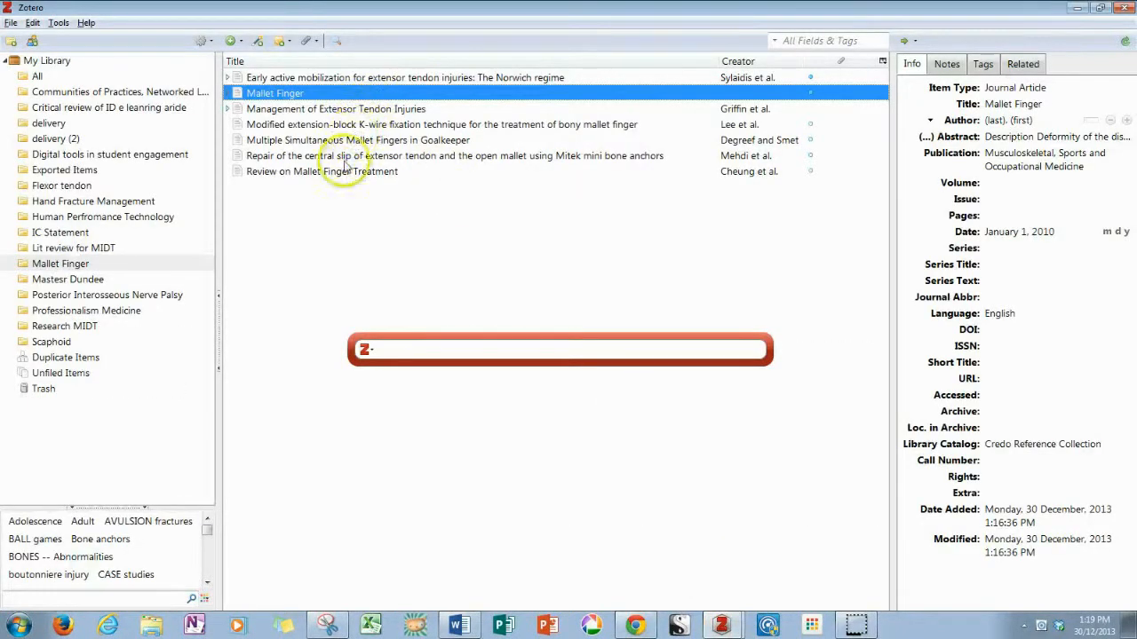
{"action": "left_click", "coordinate": [740, 173]}
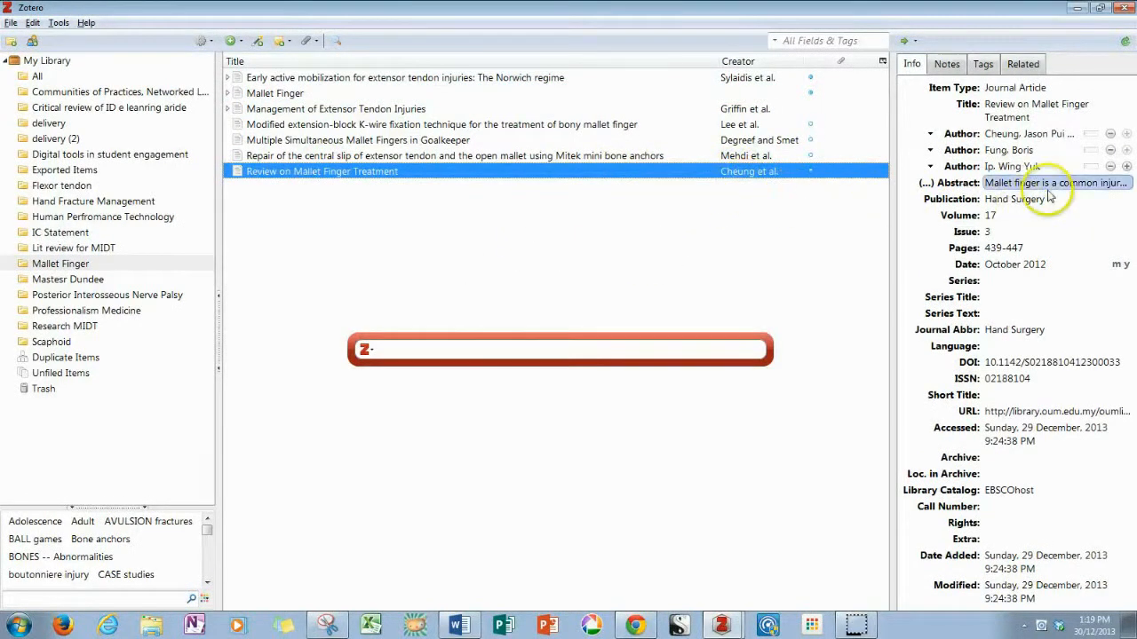
{"action": "left_click", "coordinate": [396, 346]}
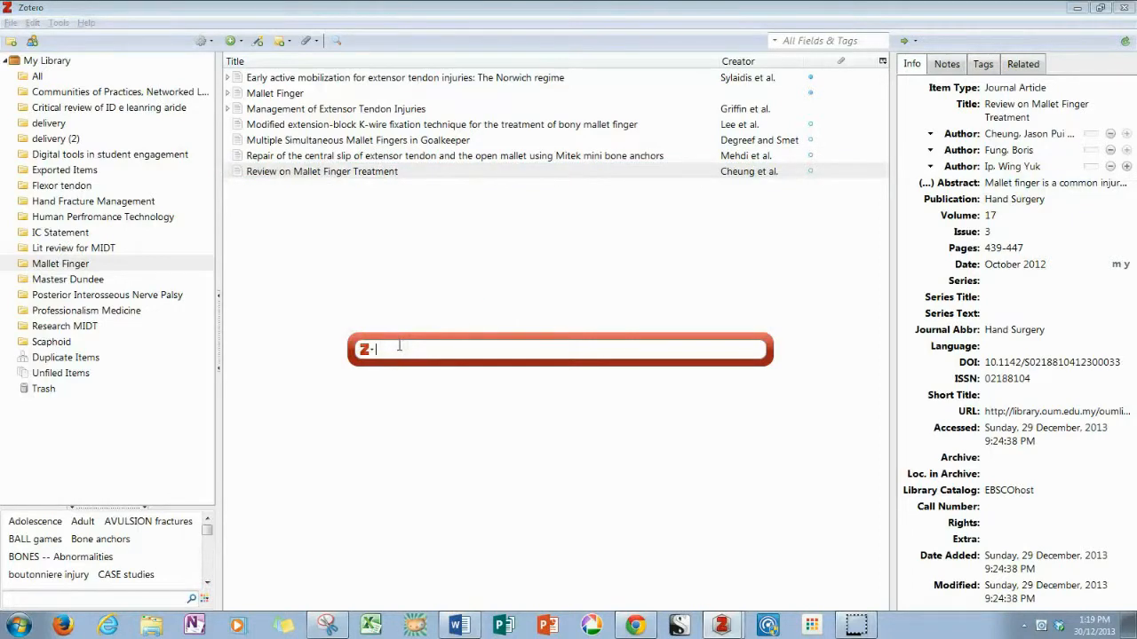
{"action": "type", "text": "cheu"}
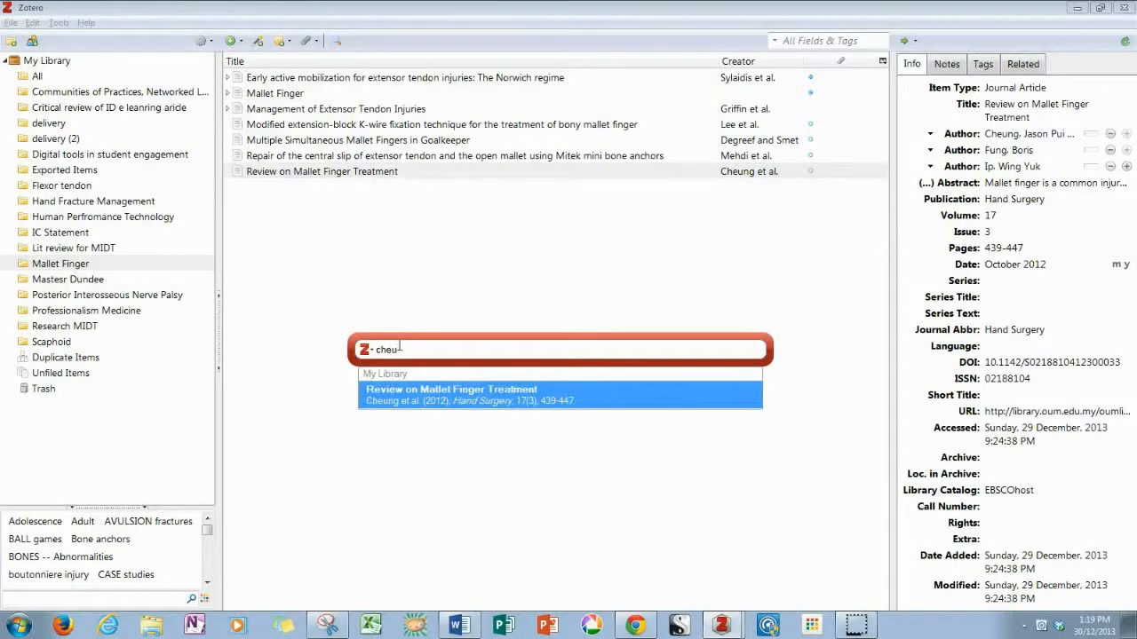
{"action": "left_click", "coordinate": [539, 407]}
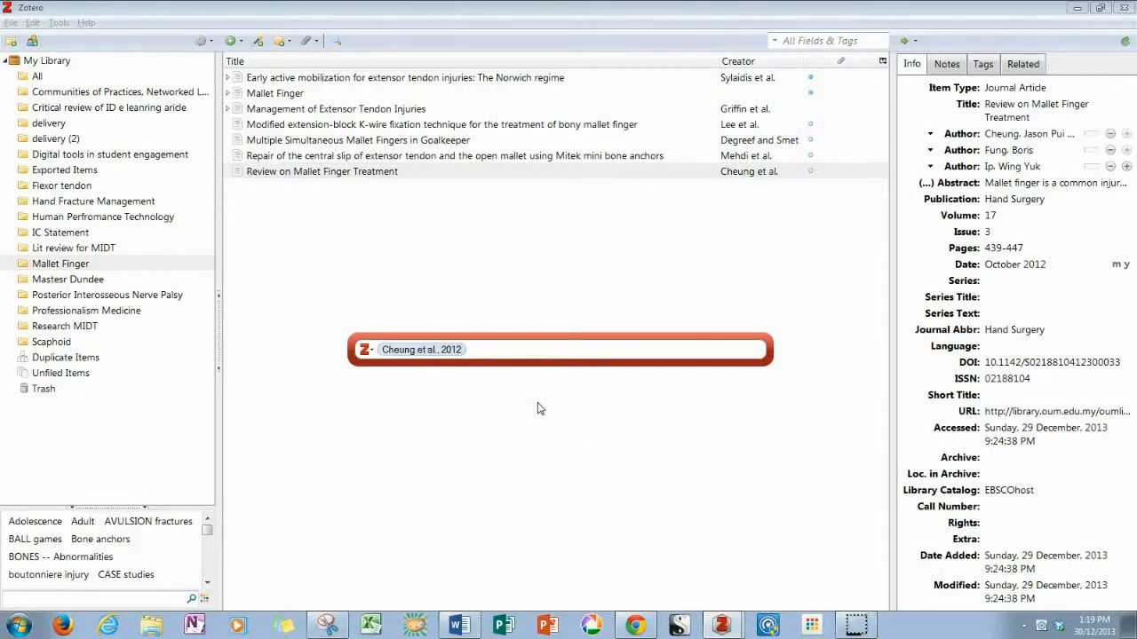
{"action": "key", "text": "Return"}
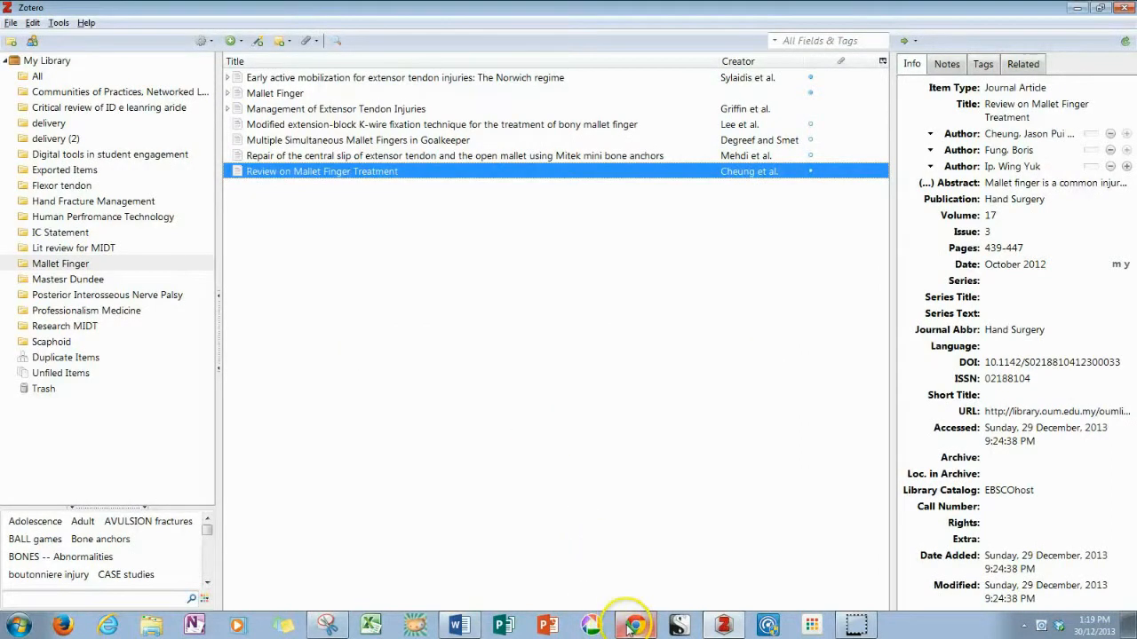
- Cite "Multiple Simultaneous Mallet Fingers in Goalkeeper" at the end of the Frequency paragraph in Word, checking its author in Zotero
{"action": "left_click", "coordinate": [461, 626]}
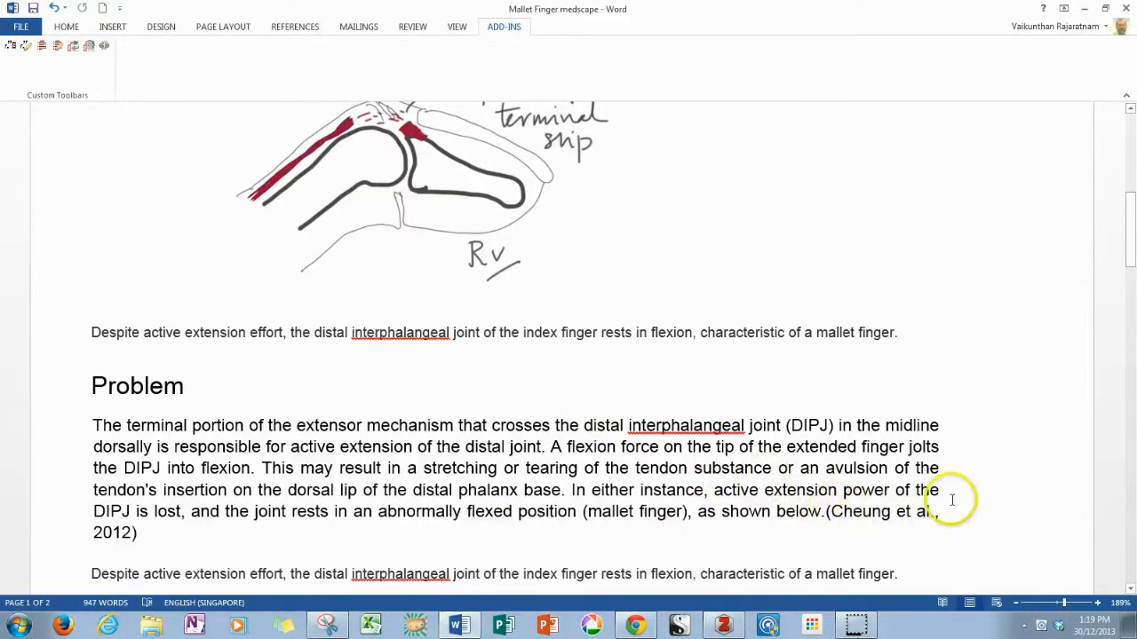
{"action": "scroll", "coordinate": [634, 497], "scroll_direction": "down", "scroll_amount": 2}
{"action": "scroll", "coordinate": [634, 497], "scroll_direction": "down", "scroll_amount": 3}
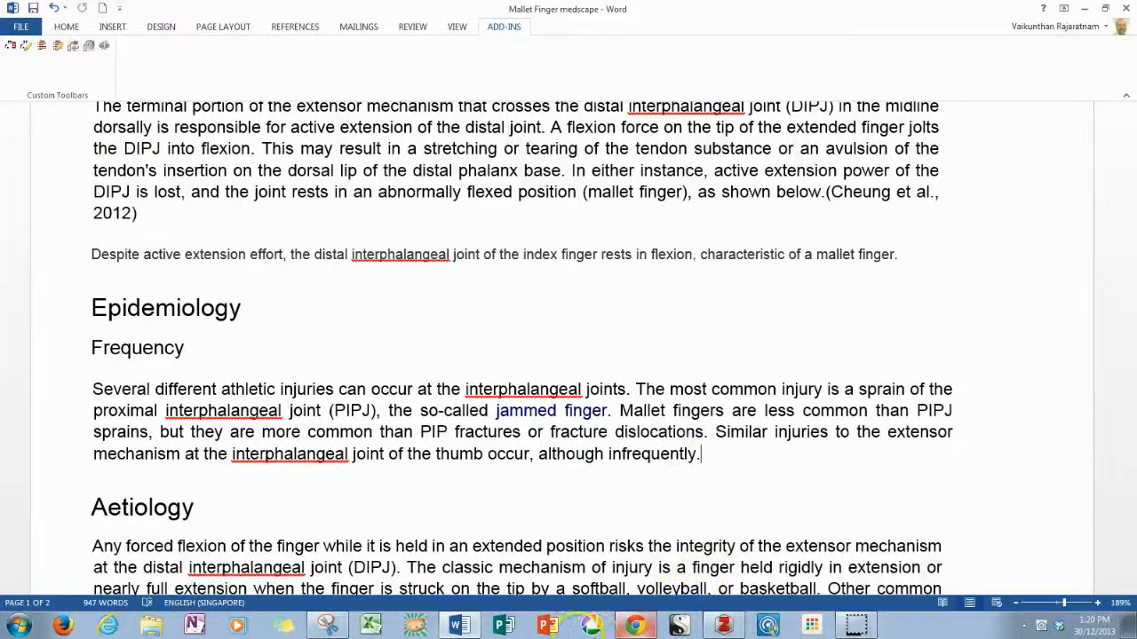
{"action": "left_click", "coordinate": [10, 46]}
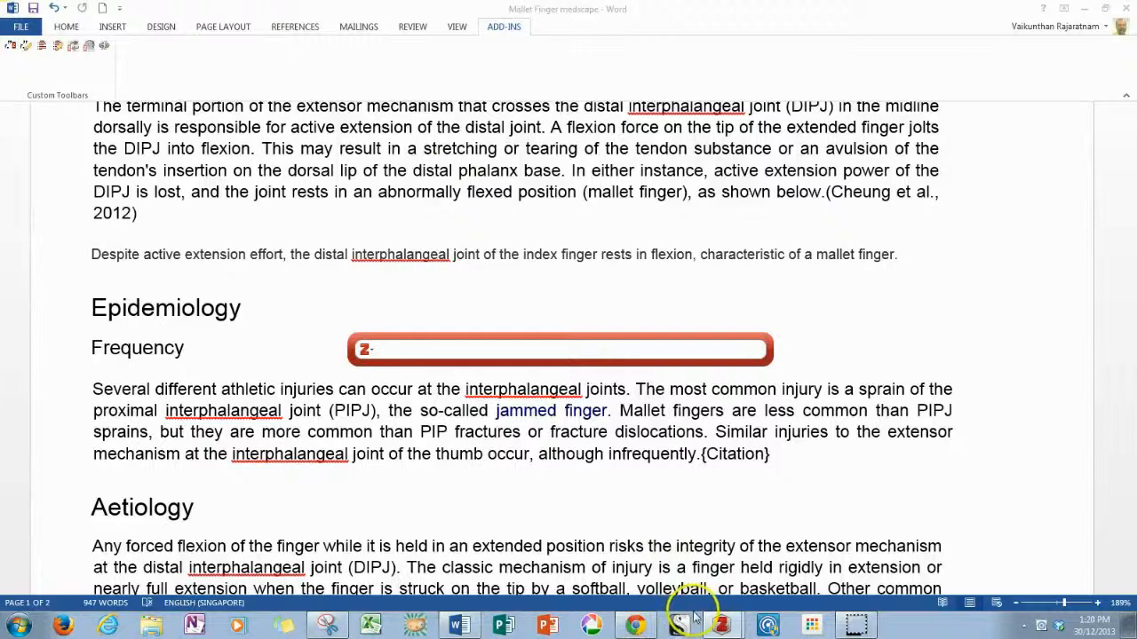
{"action": "mouse_move", "coordinate": [719, 624]}
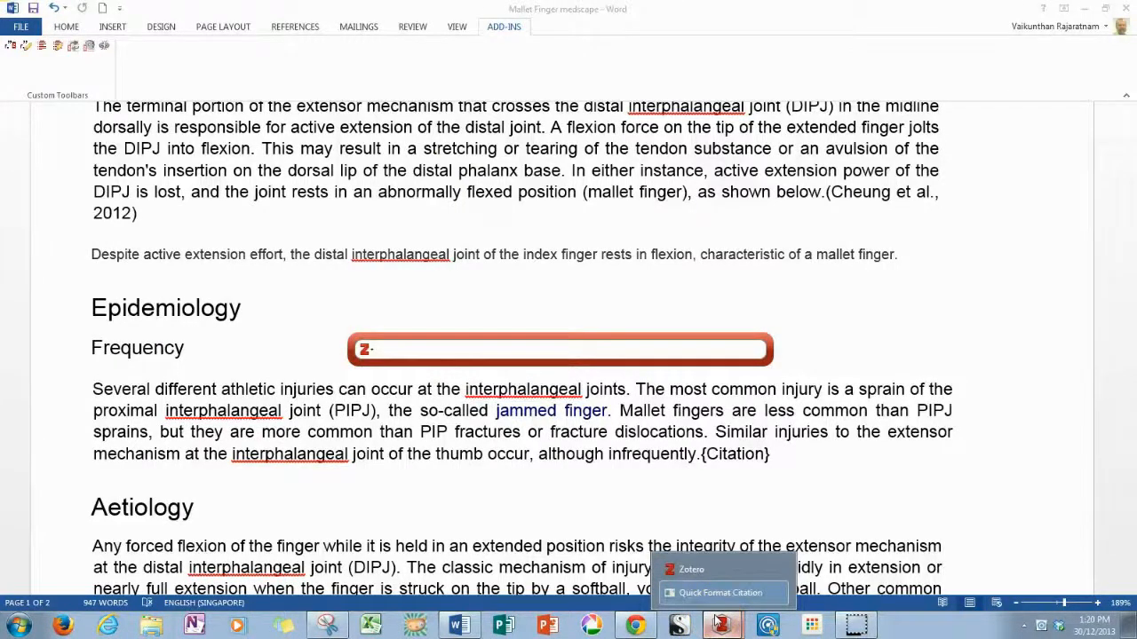
{"action": "left_click", "coordinate": [690, 569]}
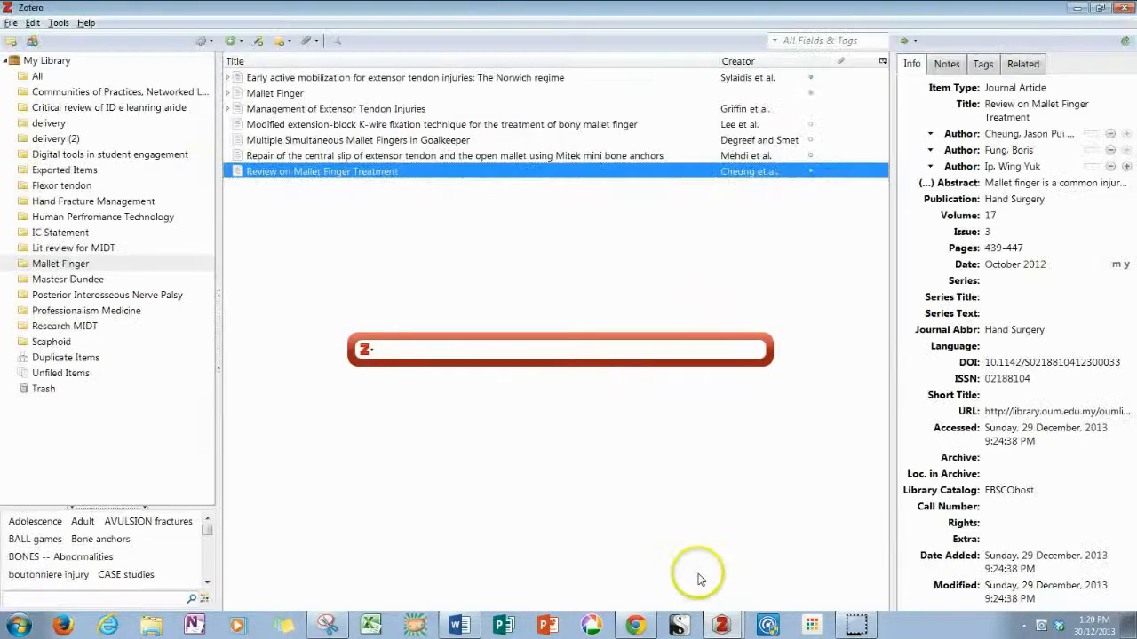
{"action": "left_click", "coordinate": [352, 142]}
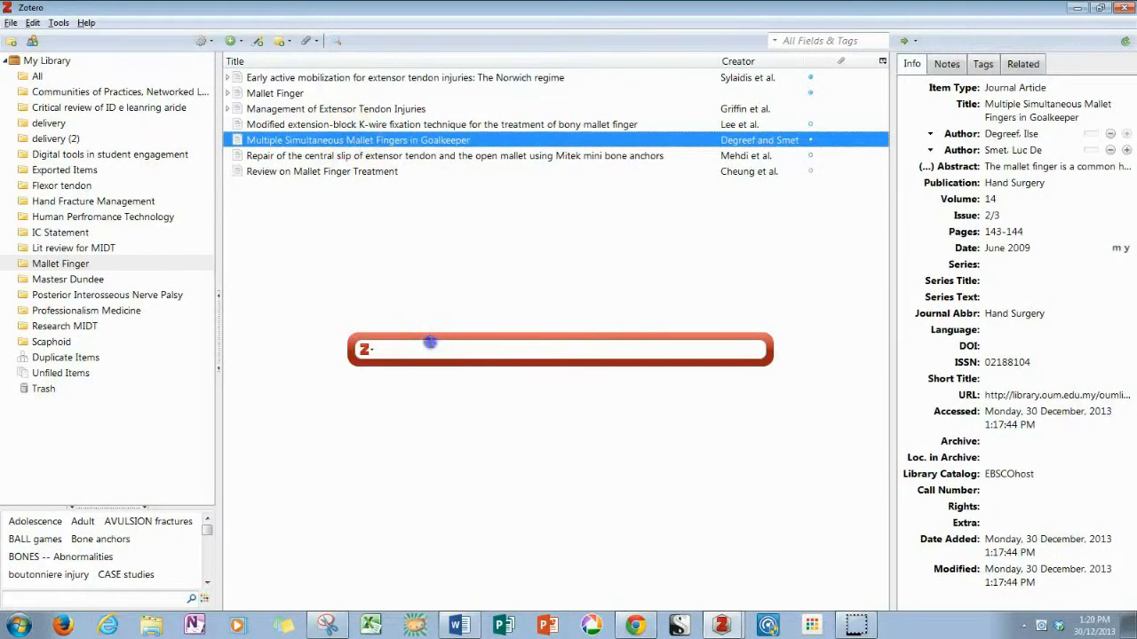
{"action": "left_click", "coordinate": [432, 347]}
{"action": "type", "text": "degr"}
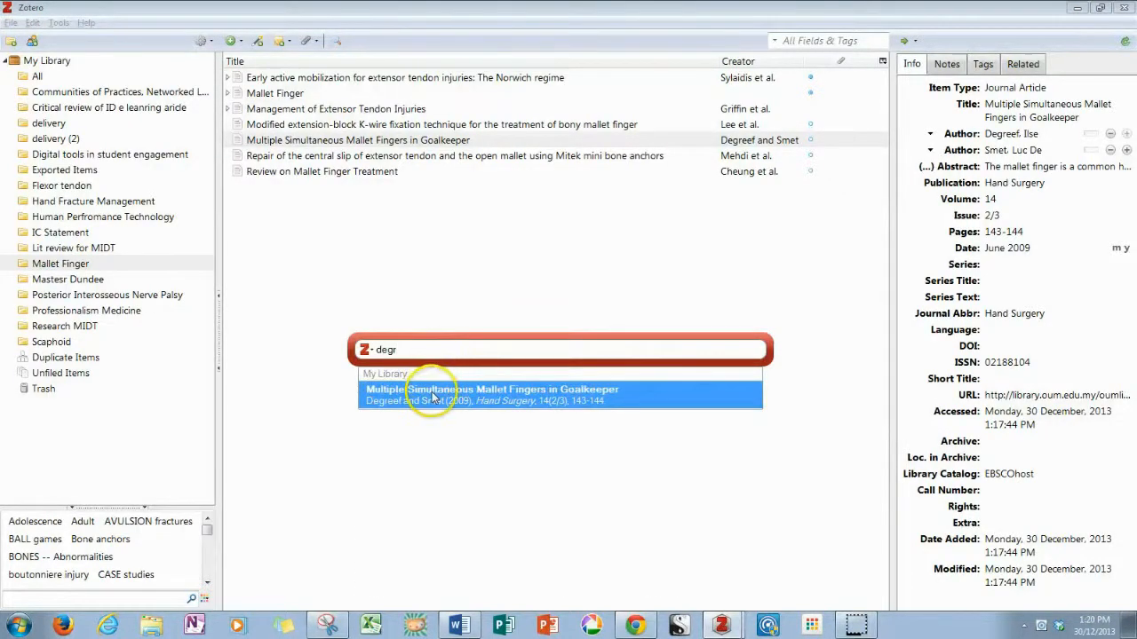
{"action": "left_click", "coordinate": [433, 397]}
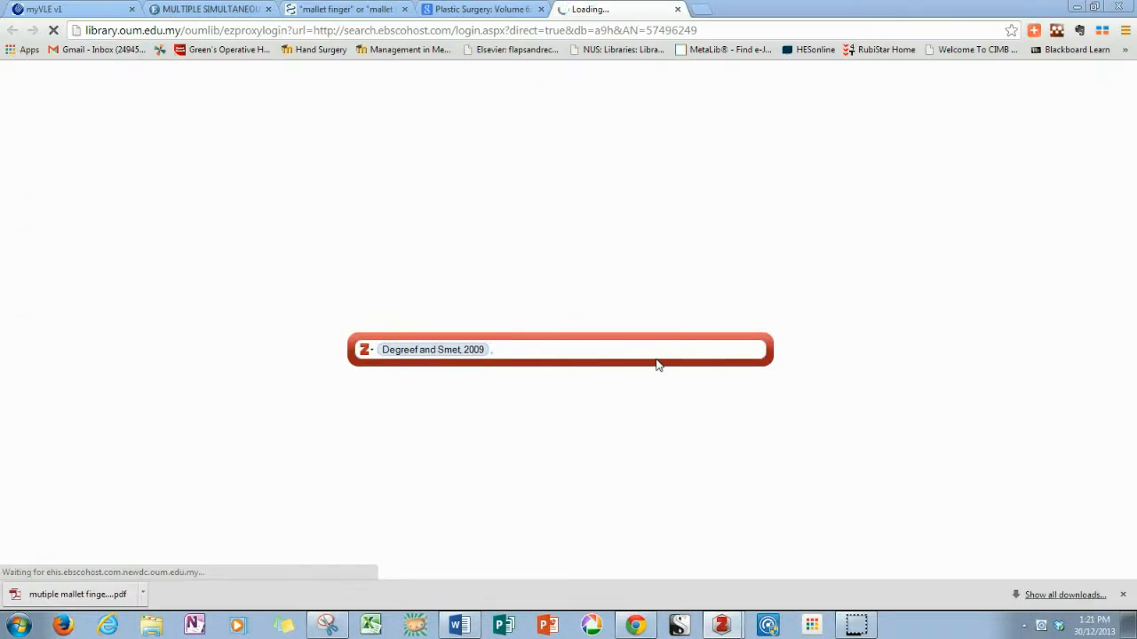
{"action": "key", "text": "Return"}
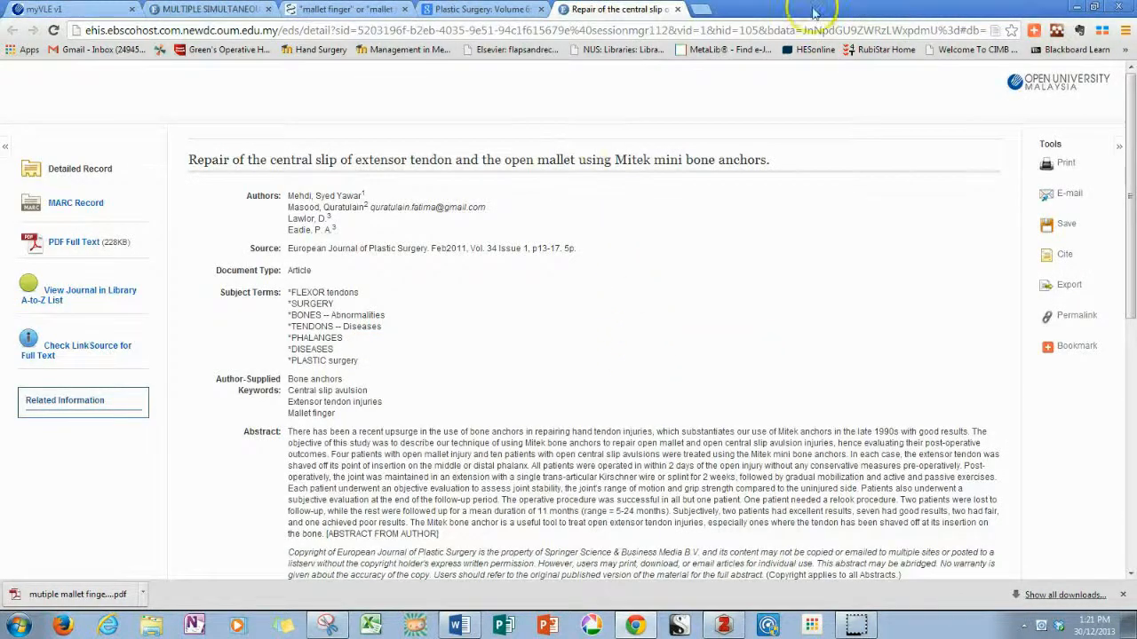
- Back in Word, add a citation of the 2011 article on central slip repair with Mitek mini bone anchors after the goalkeeper citation
{"action": "left_click", "coordinate": [461, 627]}
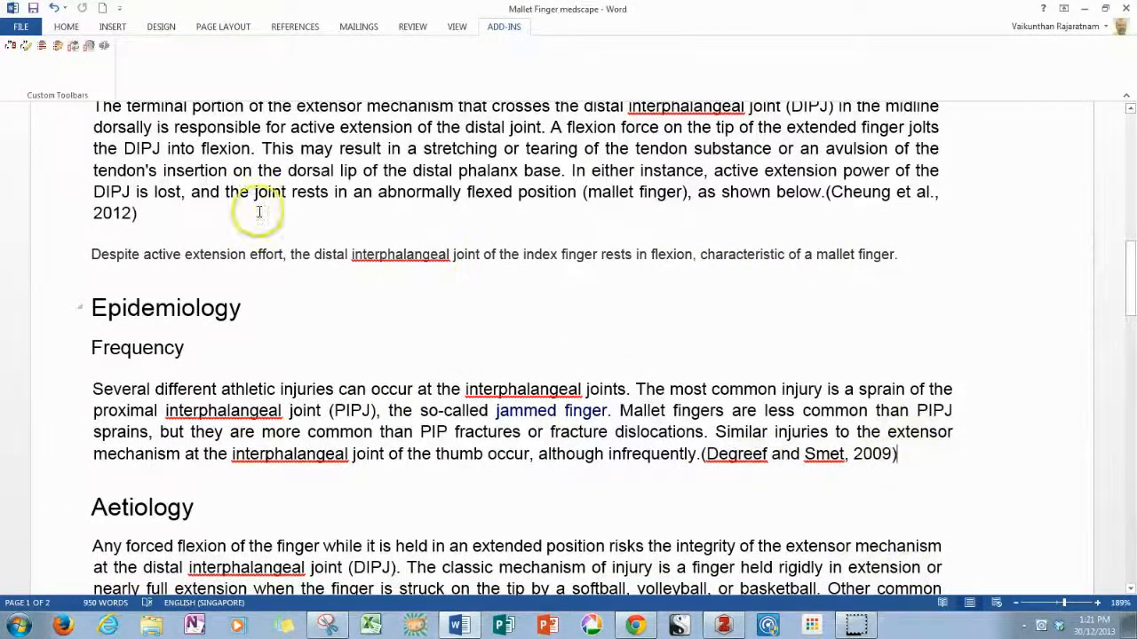
{"action": "left_click", "coordinate": [11, 46]}
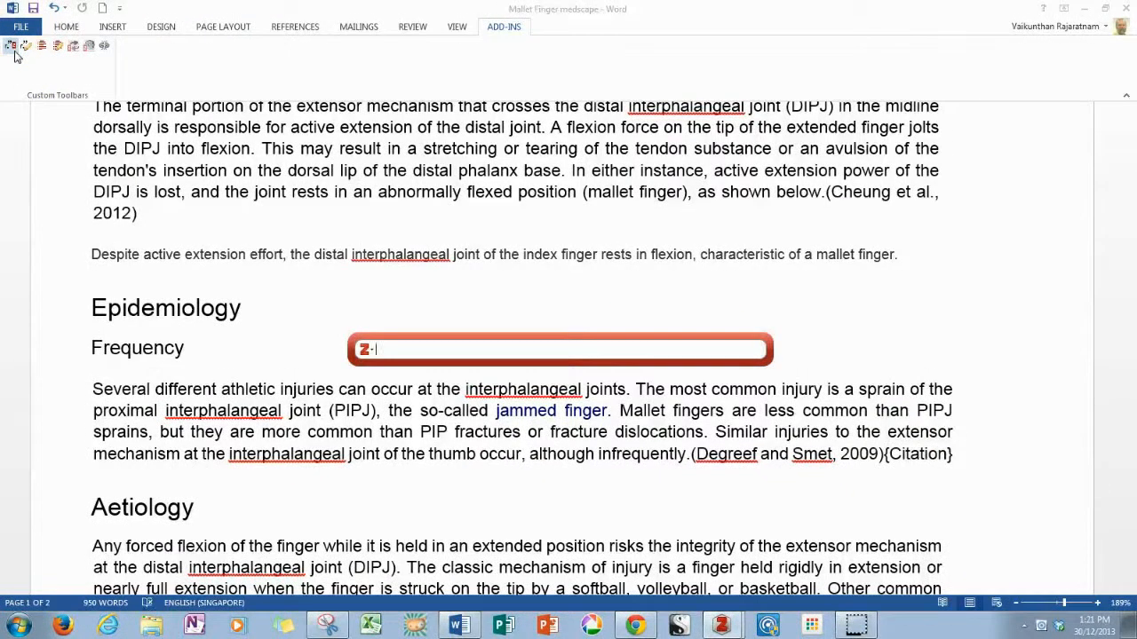
{"action": "type", "text": "meh"}
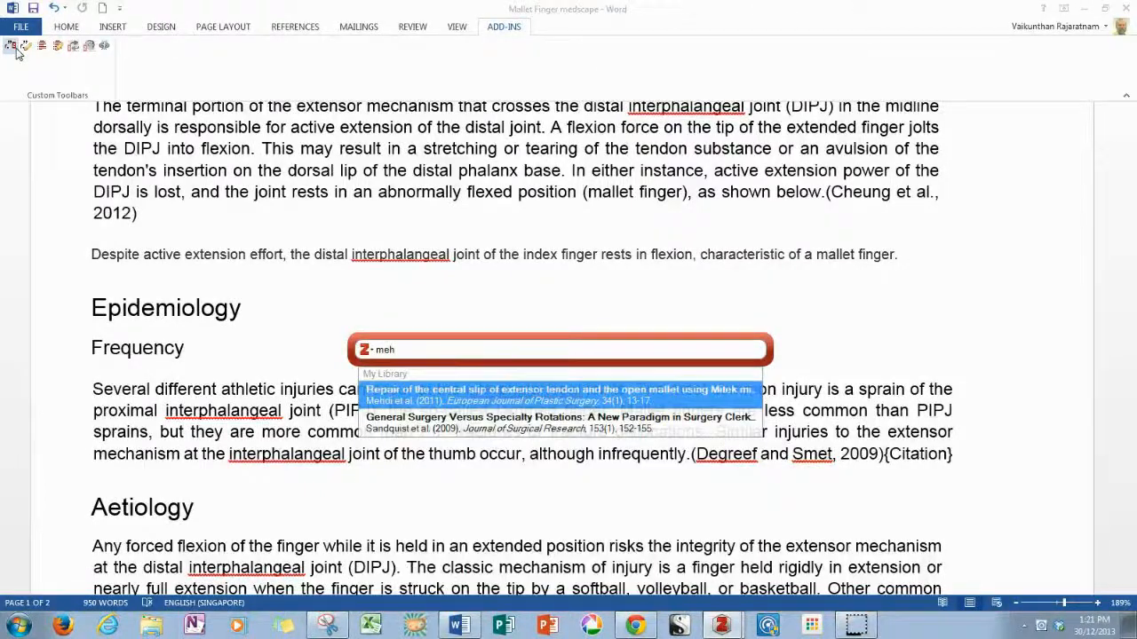
{"action": "left_click", "coordinate": [573, 398]}
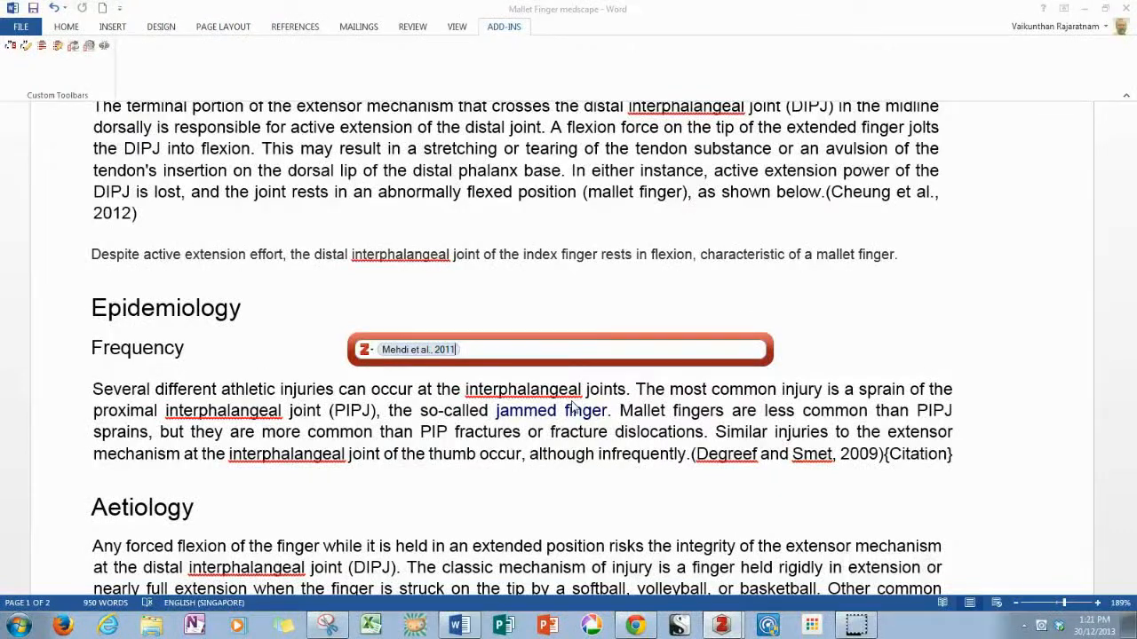
{"action": "key", "text": "Return"}
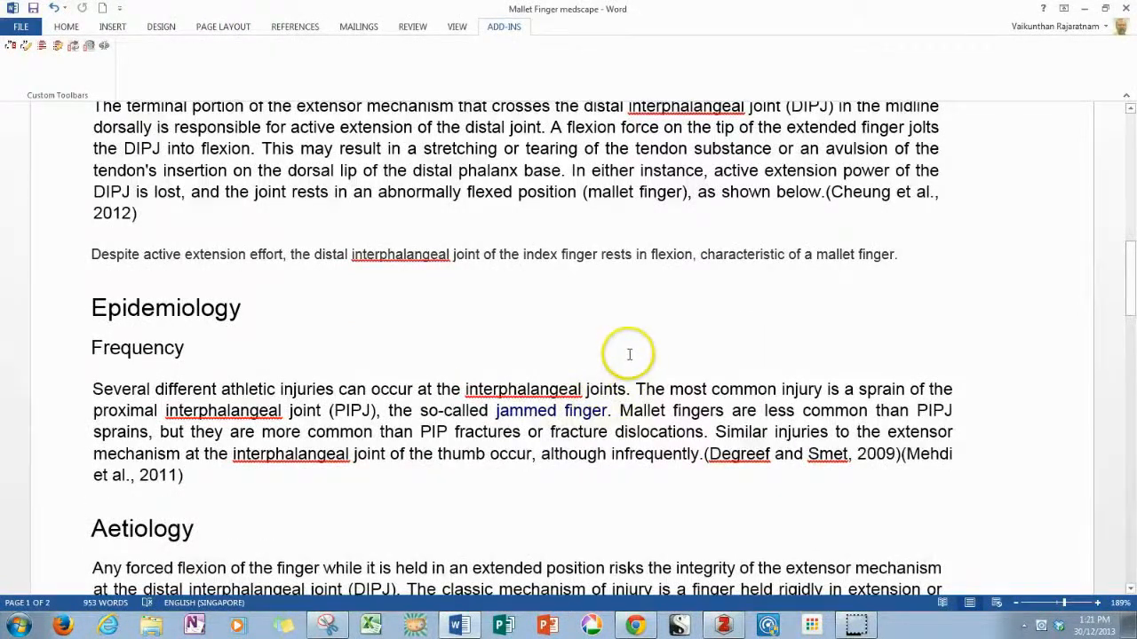
- Set the insertion point after the first Presentation paragraph and look up "Early active mobilization for extensor tendon injuries: The Norwich regime" in Zotero
{"action": "scroll", "coordinate": [604, 347], "scroll_direction": "down", "scroll_amount": 4}
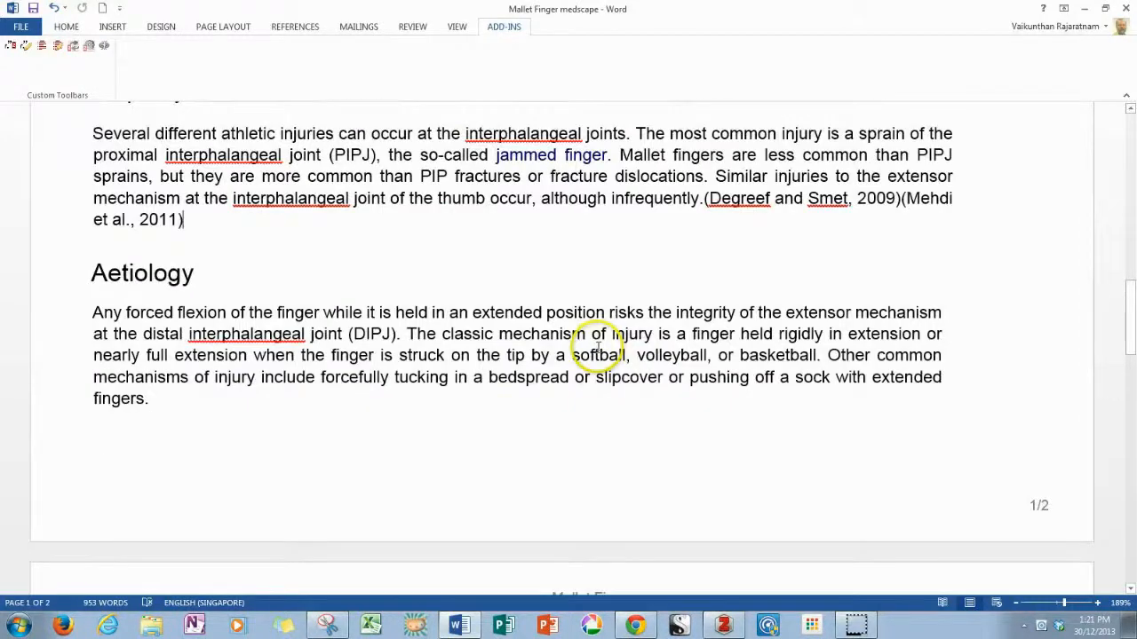
{"action": "scroll", "coordinate": [595, 347], "scroll_direction": "down", "scroll_amount": 6}
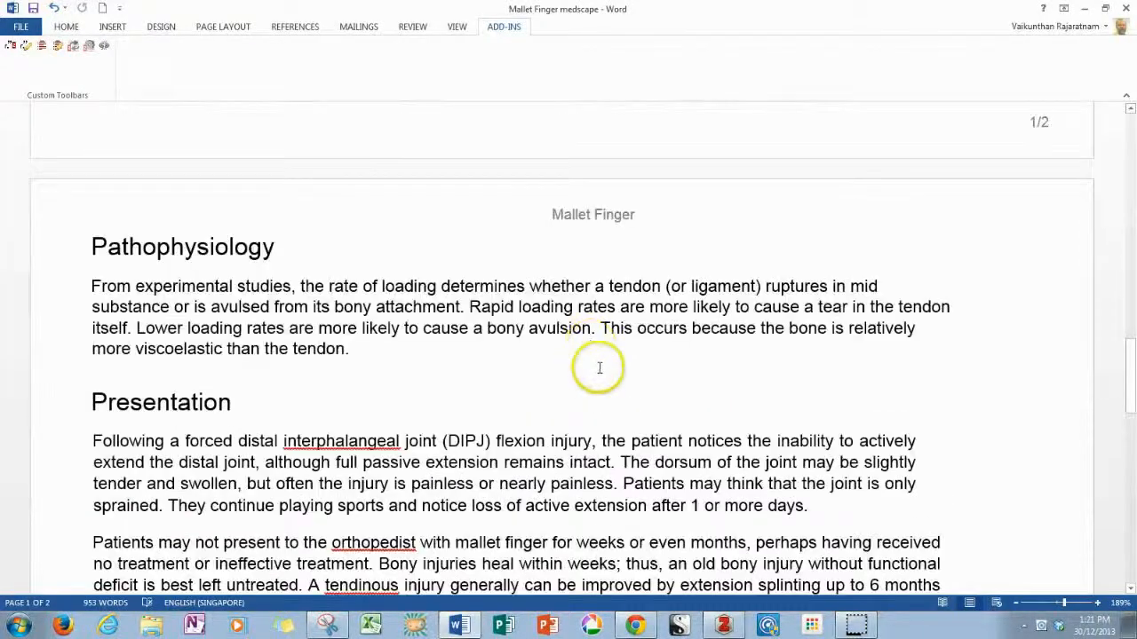
{"action": "left_click", "coordinate": [808, 507]}
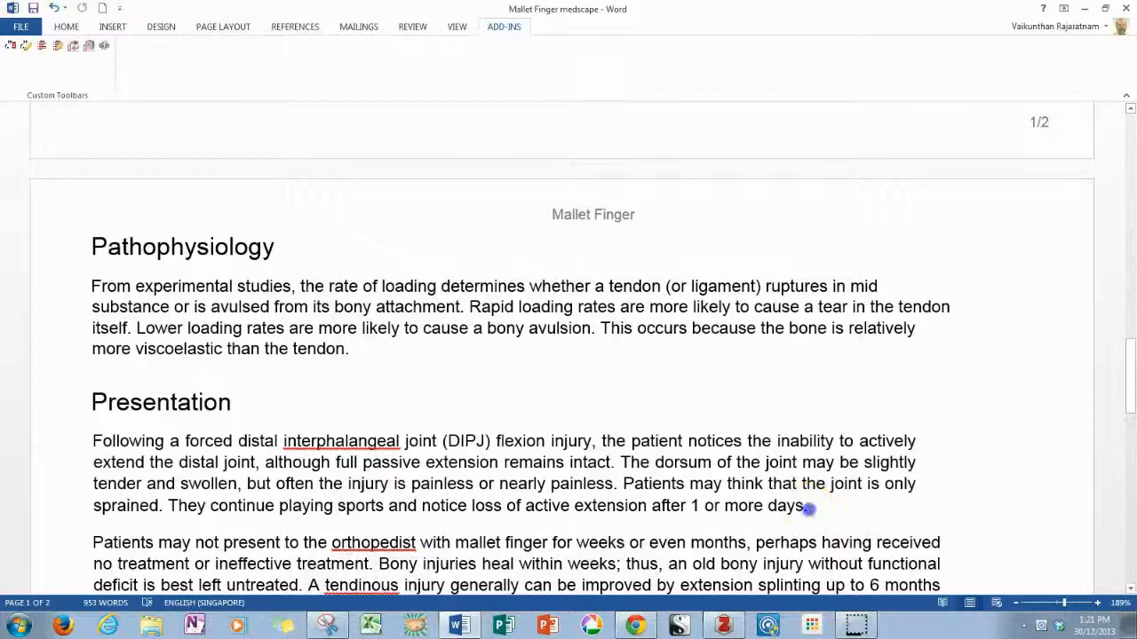
{"action": "left_click", "coordinate": [723, 626]}
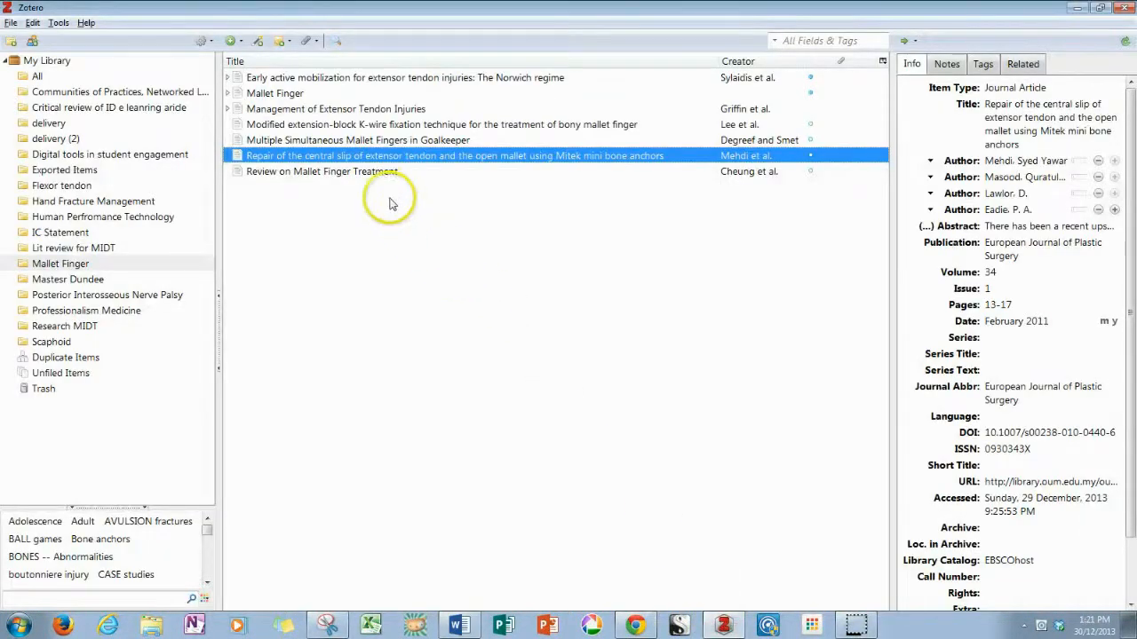
{"action": "left_click", "coordinate": [295, 79]}
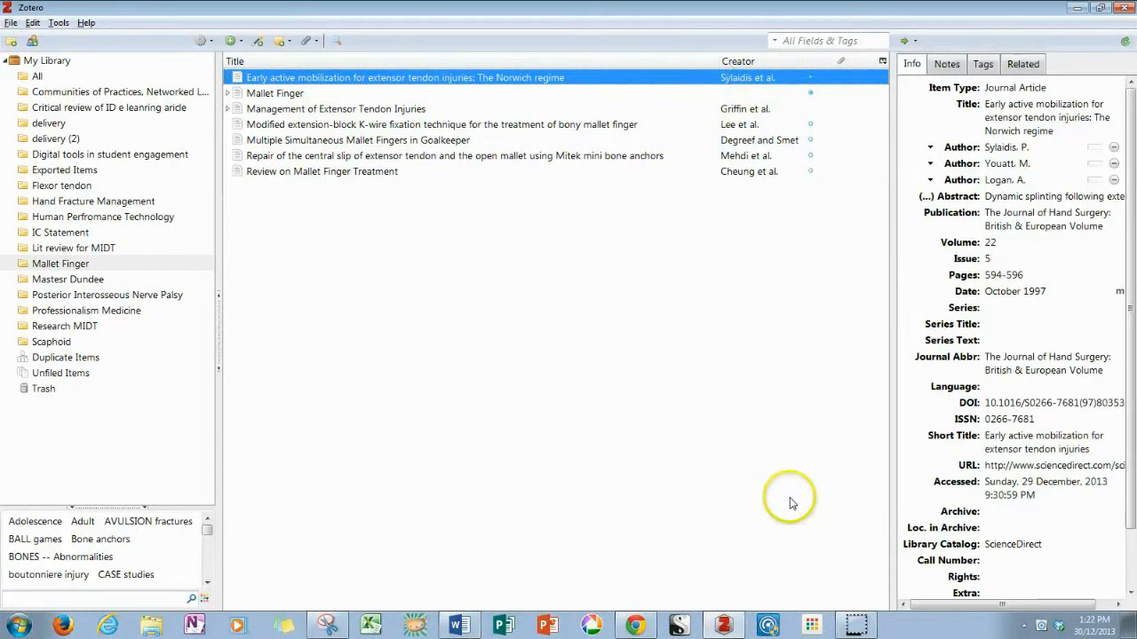
- Back in Word, cite the 1997 Norwich regime article at the end of the first Presentation paragraph, searching by its first author's surname
{"action": "left_click", "coordinate": [458, 626]}
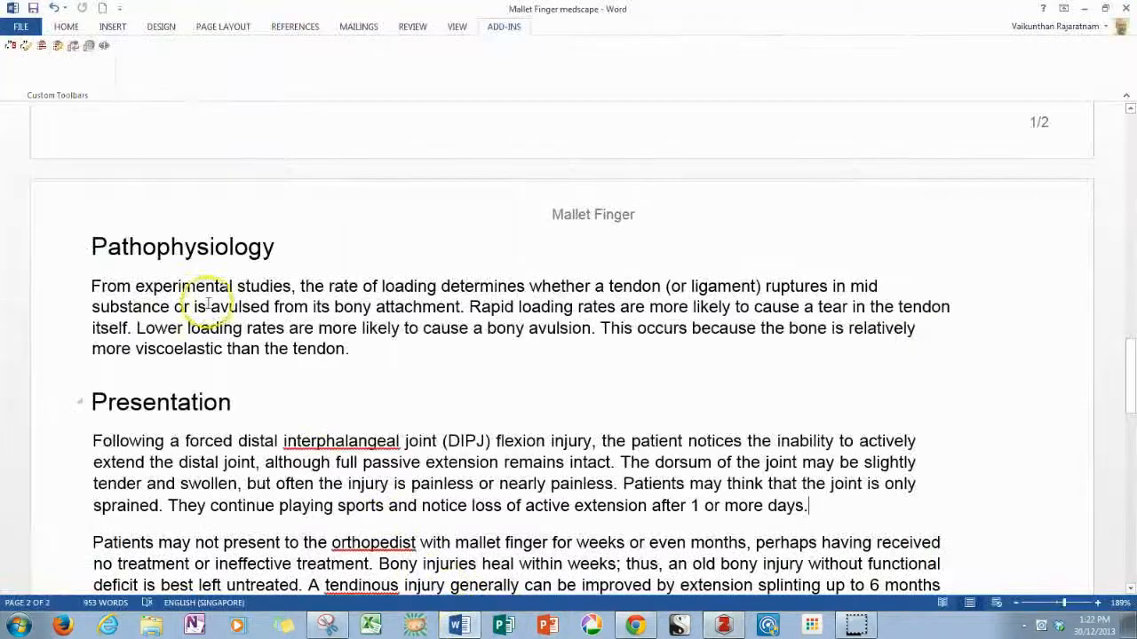
{"action": "left_click", "coordinate": [8, 47]}
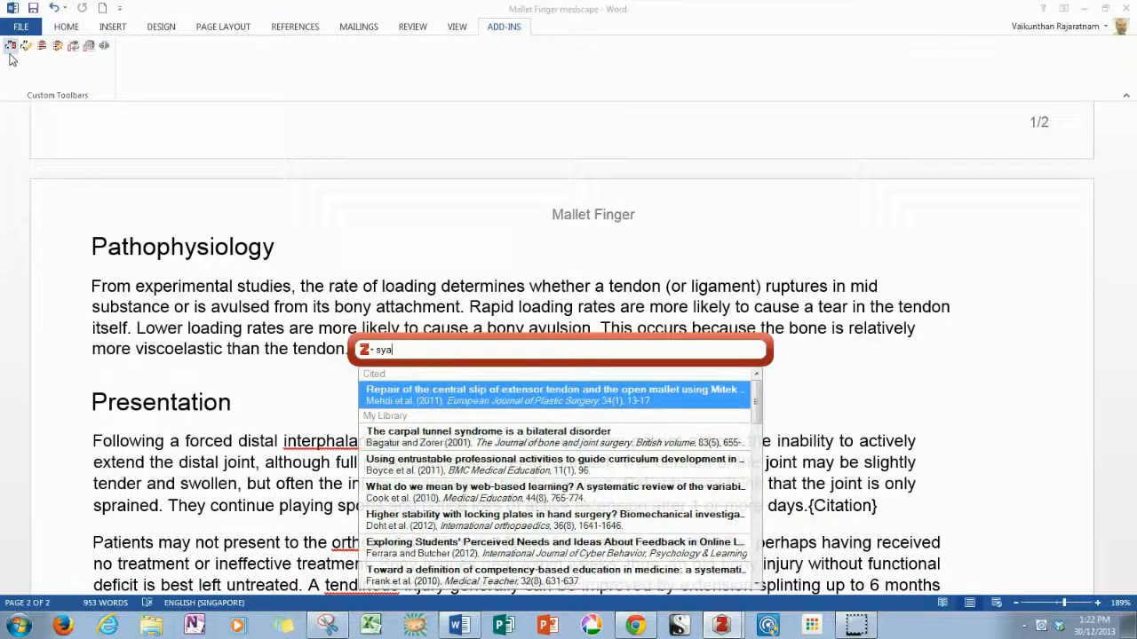
{"action": "key", "text": "BackSpace"}
{"action": "type", "text": "l"}
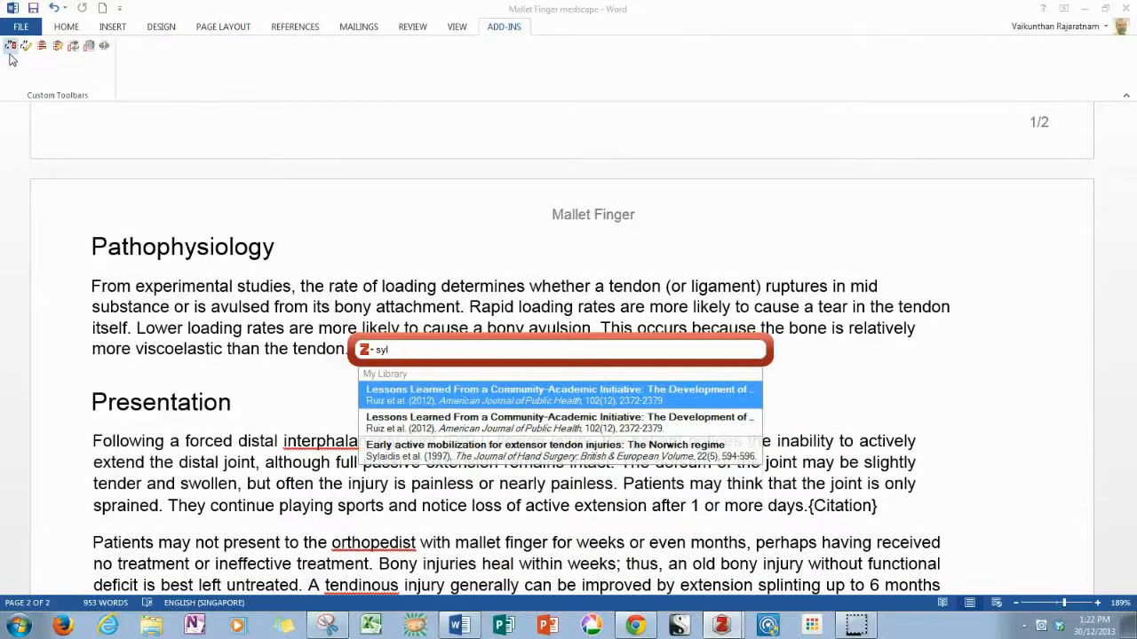
{"action": "left_click", "coordinate": [575, 460]}
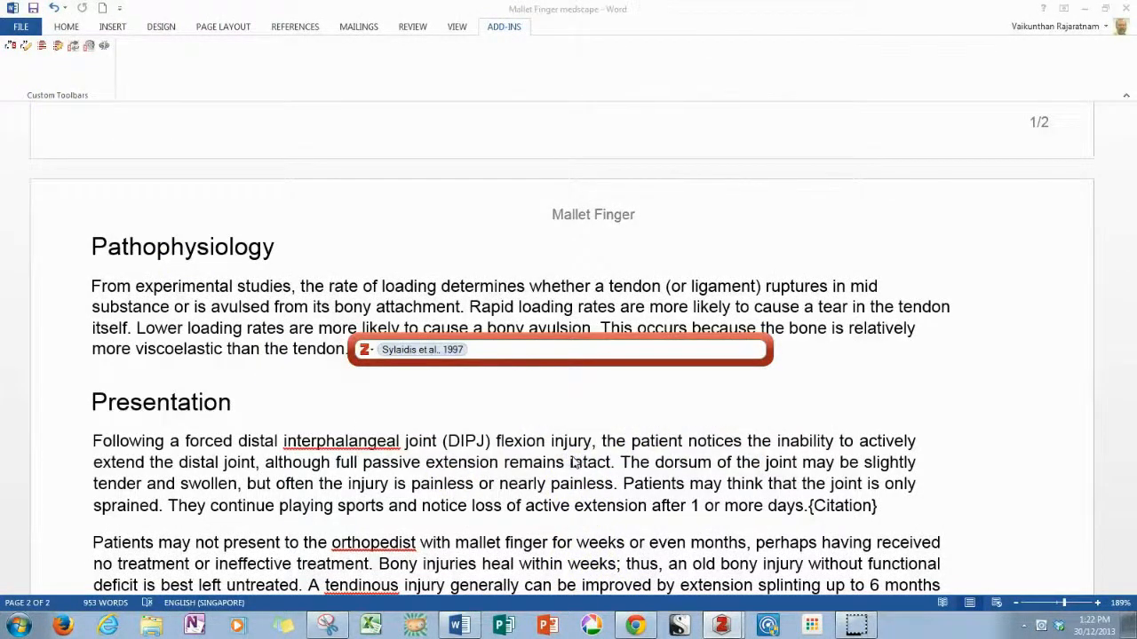
{"action": "key", "text": "Return"}
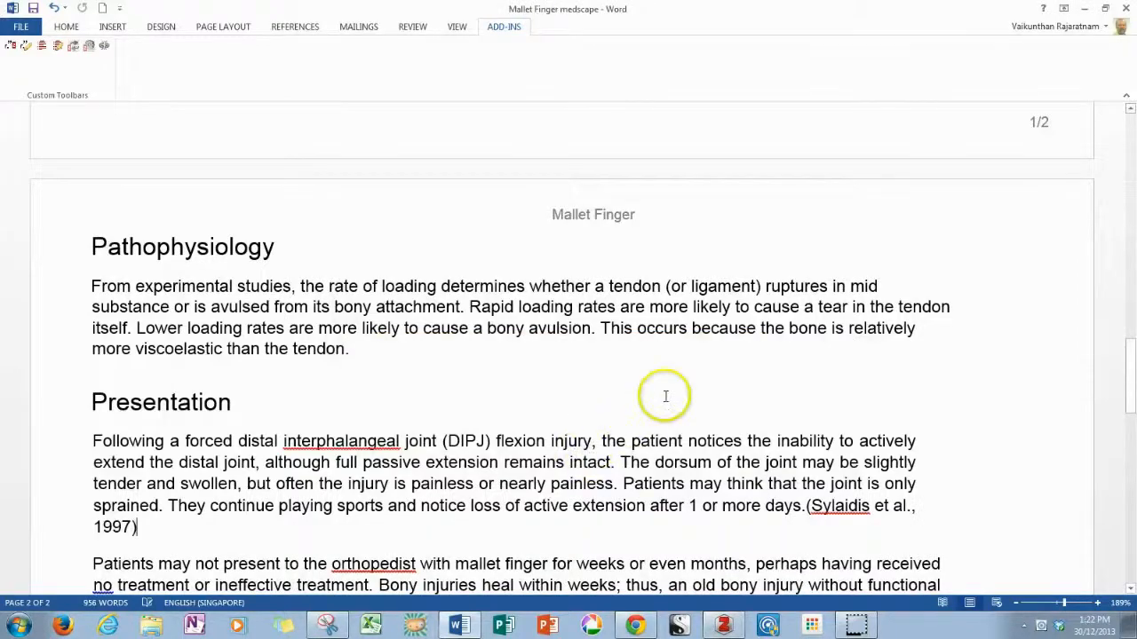
- Insert the Zotero bibliography in the blank space below the Contraindications paragraph at the end of the document
{"action": "scroll", "coordinate": [862, 258], "scroll_direction": "down", "scroll_amount": 5}
{"action": "scroll", "coordinate": [837, 556], "scroll_direction": "down", "scroll_amount": 6}
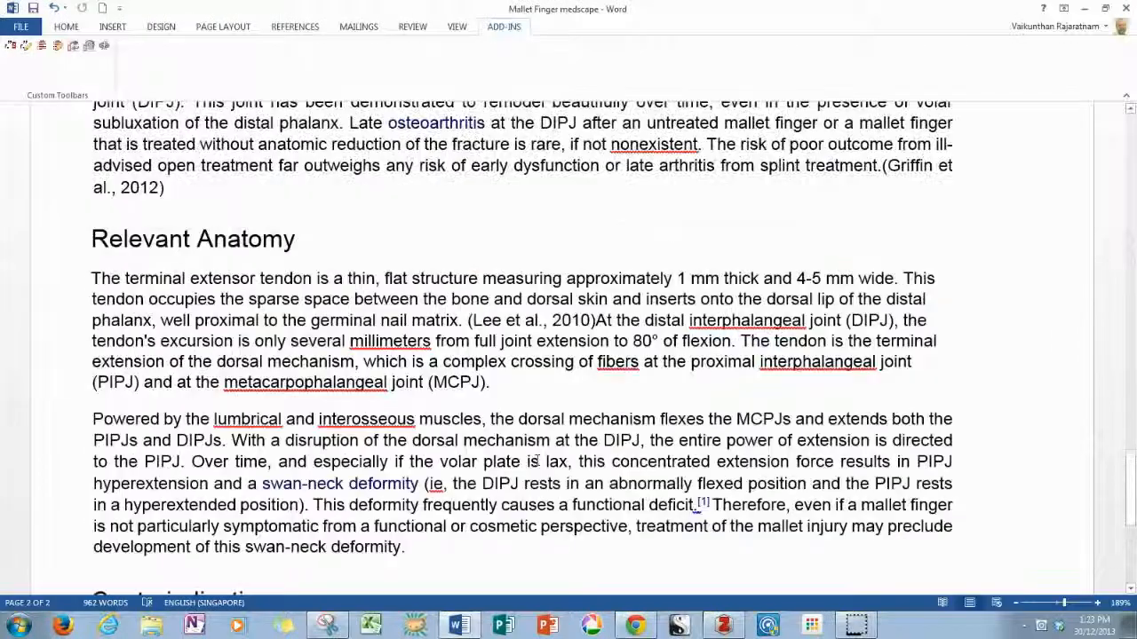
{"action": "scroll", "coordinate": [535, 461], "scroll_direction": "down", "scroll_amount": 6}
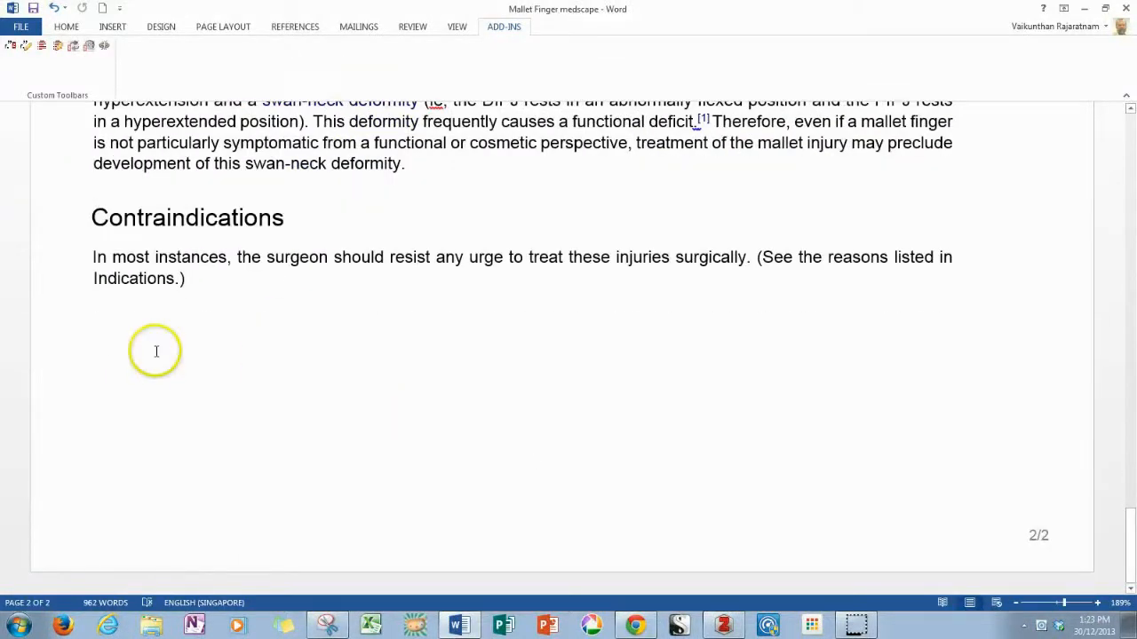
{"action": "left_click", "coordinate": [93, 380]}
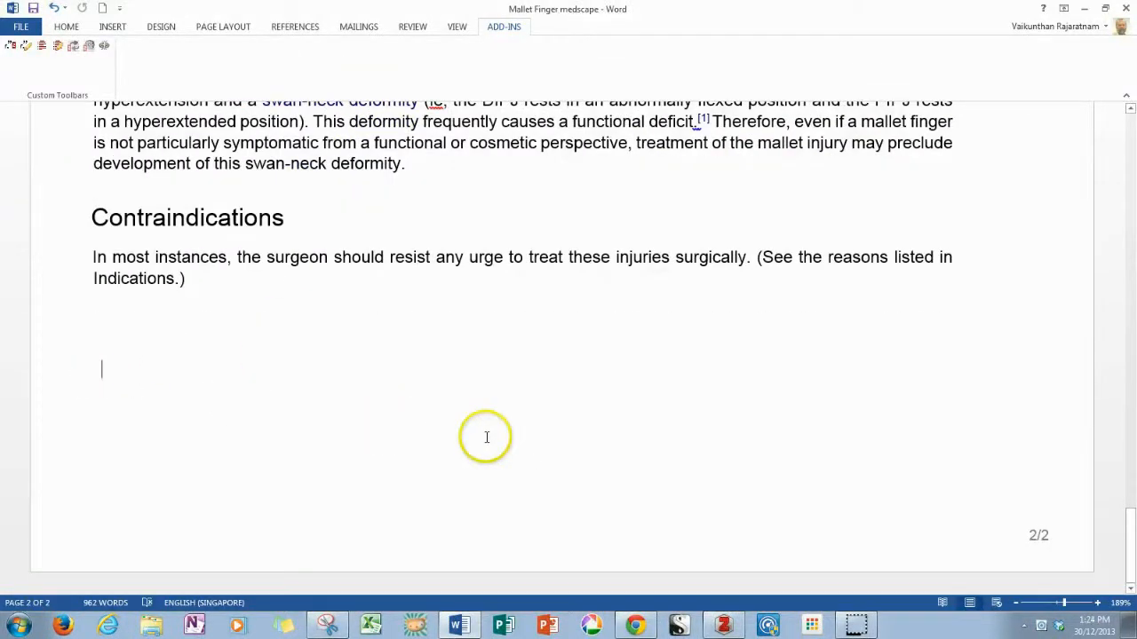
{"action": "left_click", "coordinate": [43, 54]}
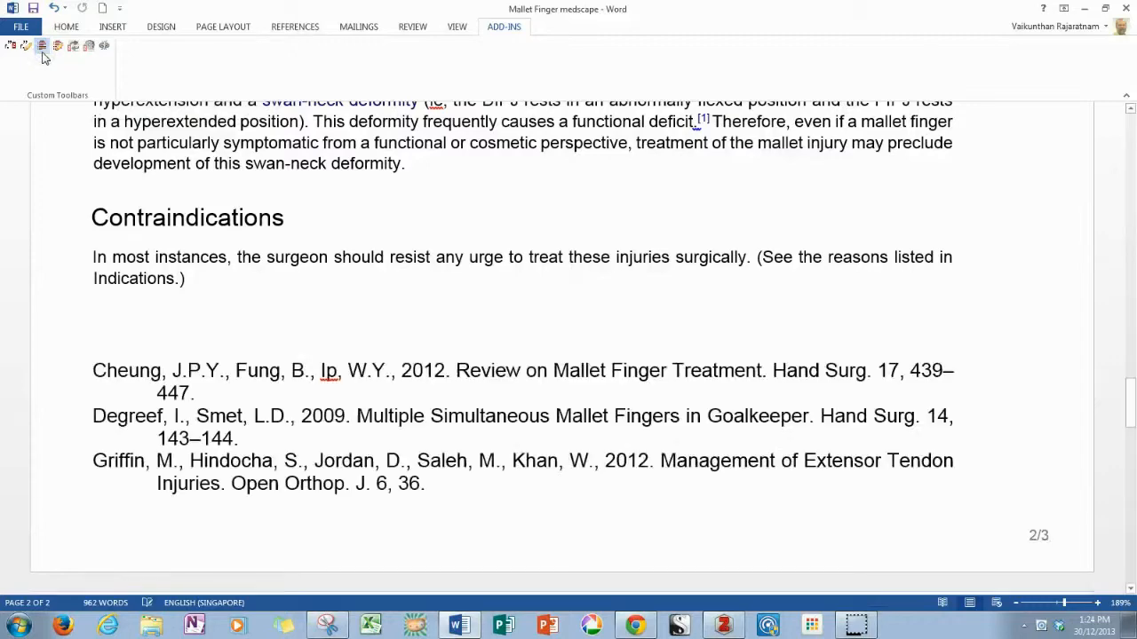
- Review the document from its title through the in-text citations to the bibliography entries at the end
{"action": "scroll", "coordinate": [377, 435], "scroll_direction": "down", "scroll_amount": 5}
{"action": "scroll", "coordinate": [381, 433], "scroll_direction": "up", "scroll_amount": 5}
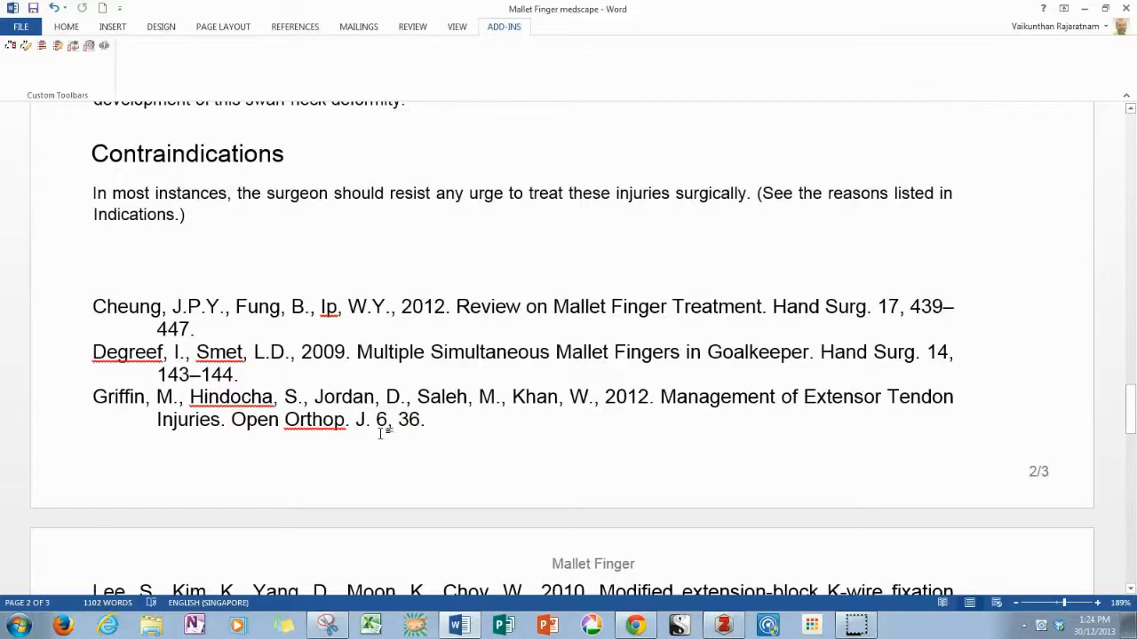
{"action": "scroll", "coordinate": [381, 434], "scroll_direction": "up", "scroll_amount": 3}
{"action": "scroll", "coordinate": [381, 433], "scroll_direction": "up", "scroll_amount": 16}
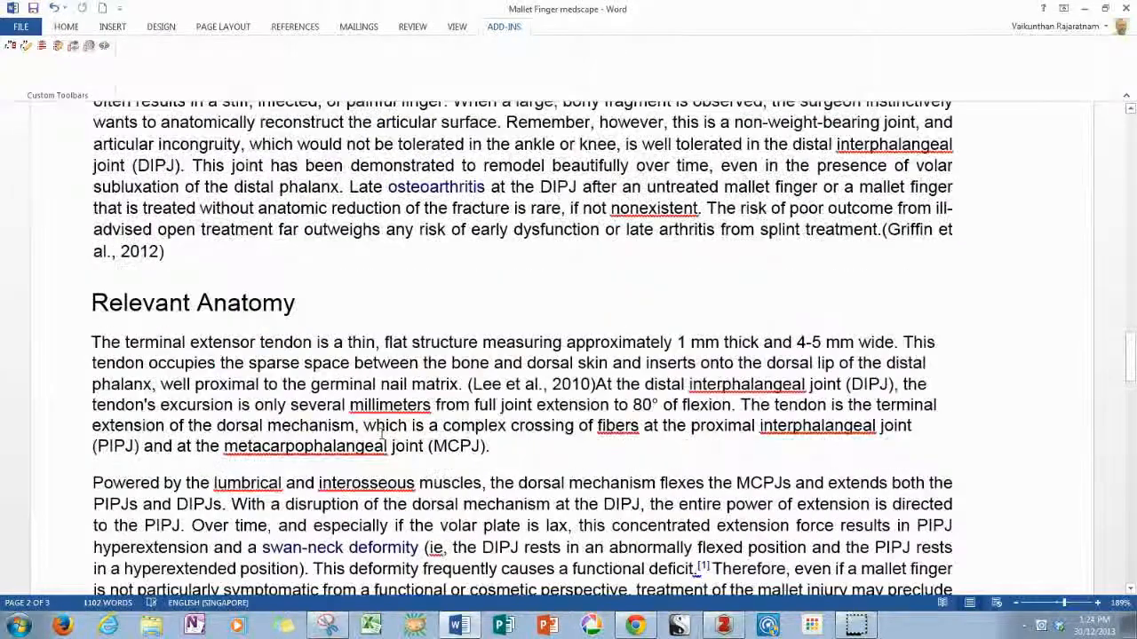
{"action": "scroll", "coordinate": [380, 433], "scroll_direction": "up", "scroll_amount": 18}
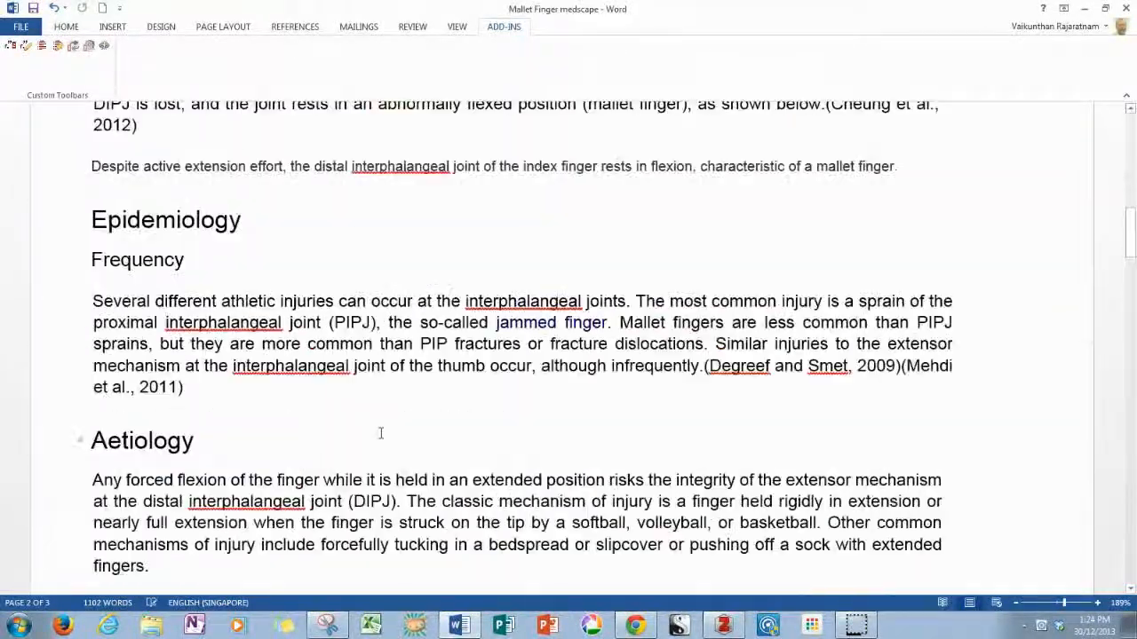
{"action": "scroll", "coordinate": [380, 434], "scroll_direction": "up", "scroll_amount": 4}
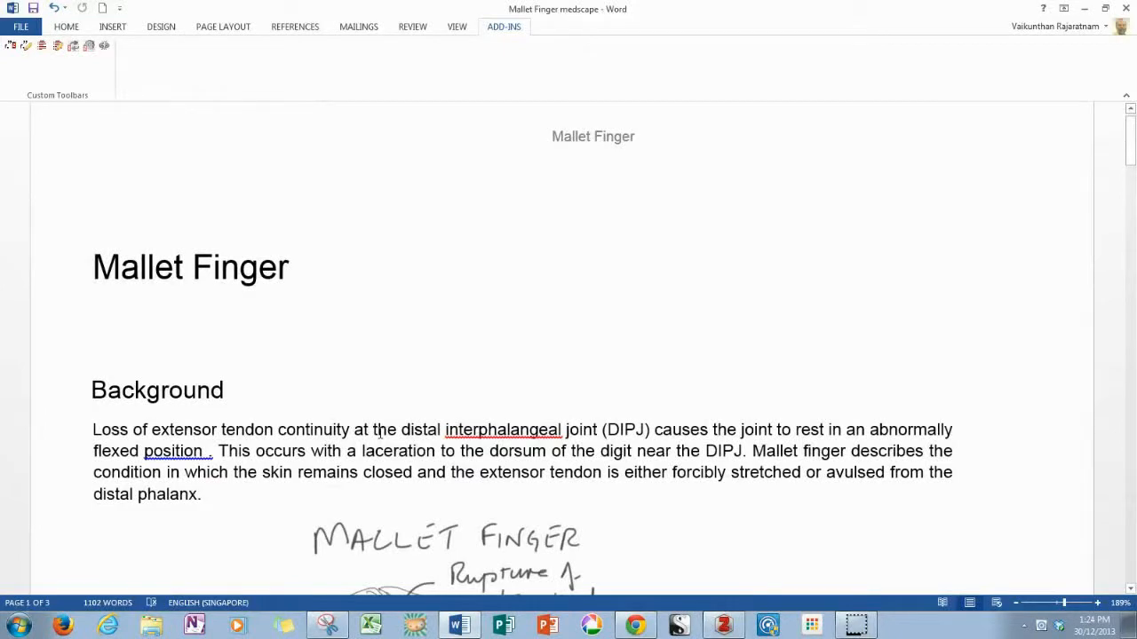
{"action": "scroll", "coordinate": [378, 431], "scroll_direction": "down", "scroll_amount": 4}
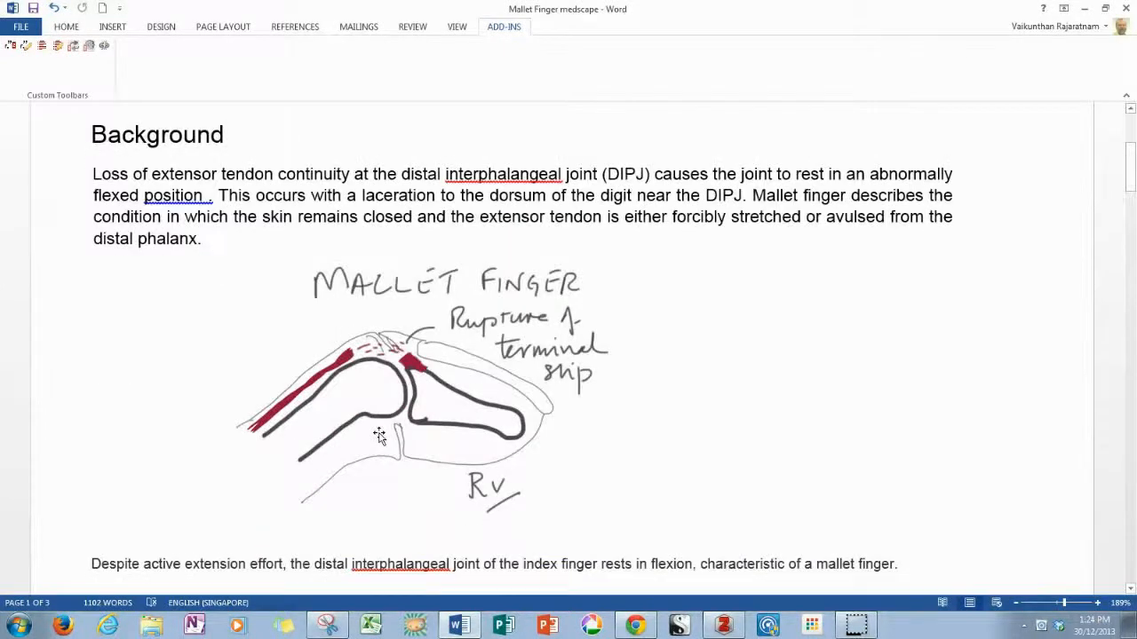
{"action": "scroll", "coordinate": [379, 435], "scroll_direction": "down", "scroll_amount": 4}
{"action": "scroll", "coordinate": [381, 433], "scroll_direction": "down", "scroll_amount": 2}
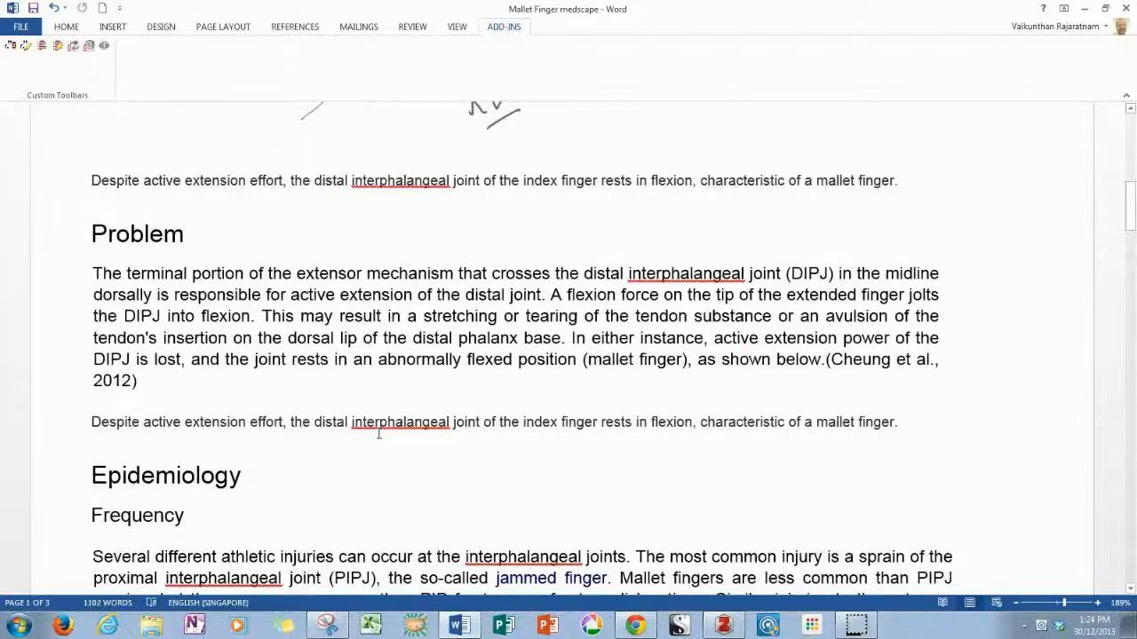
{"action": "scroll", "coordinate": [378, 434], "scroll_direction": "down", "scroll_amount": 7}
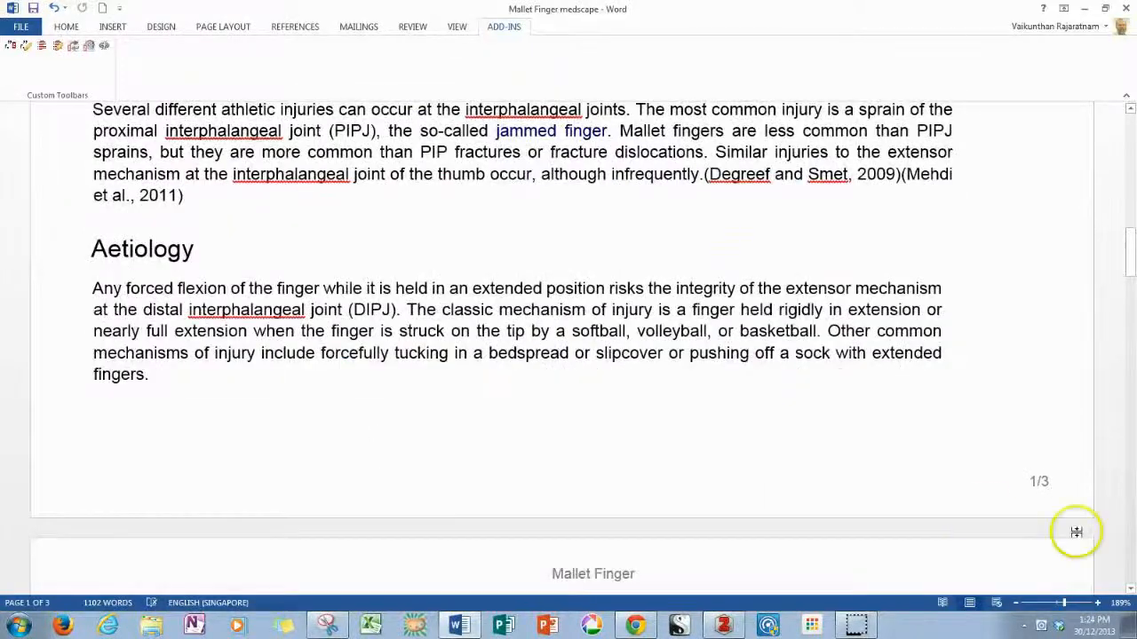
{"action": "scroll", "coordinate": [373, 458], "scroll_direction": "down", "scroll_amount": 8}
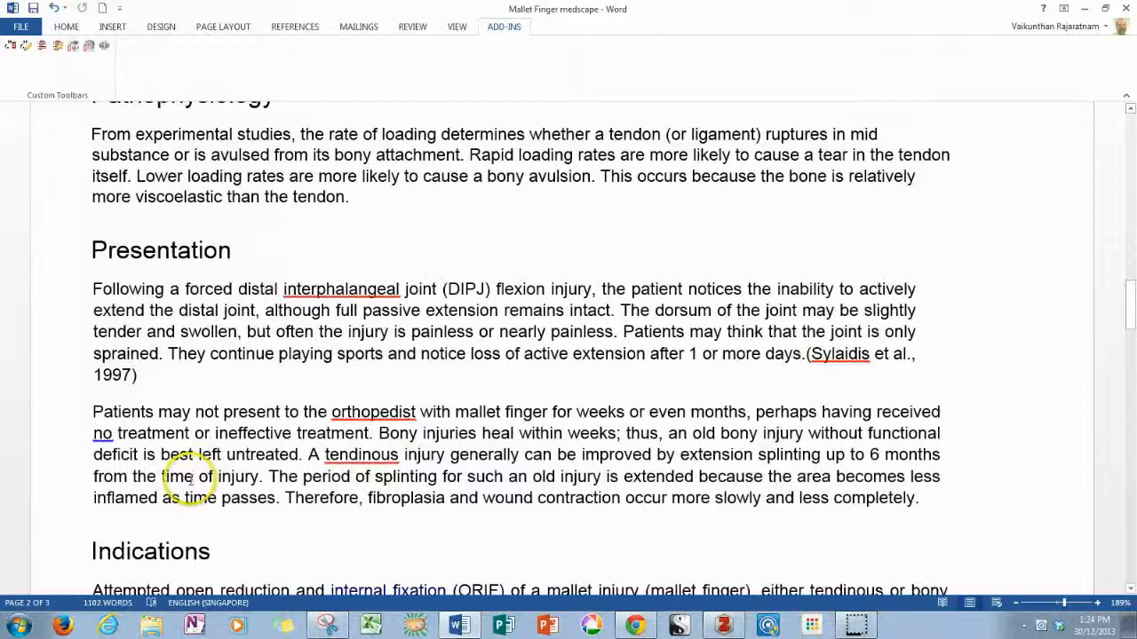
{"action": "key", "text": "End"}
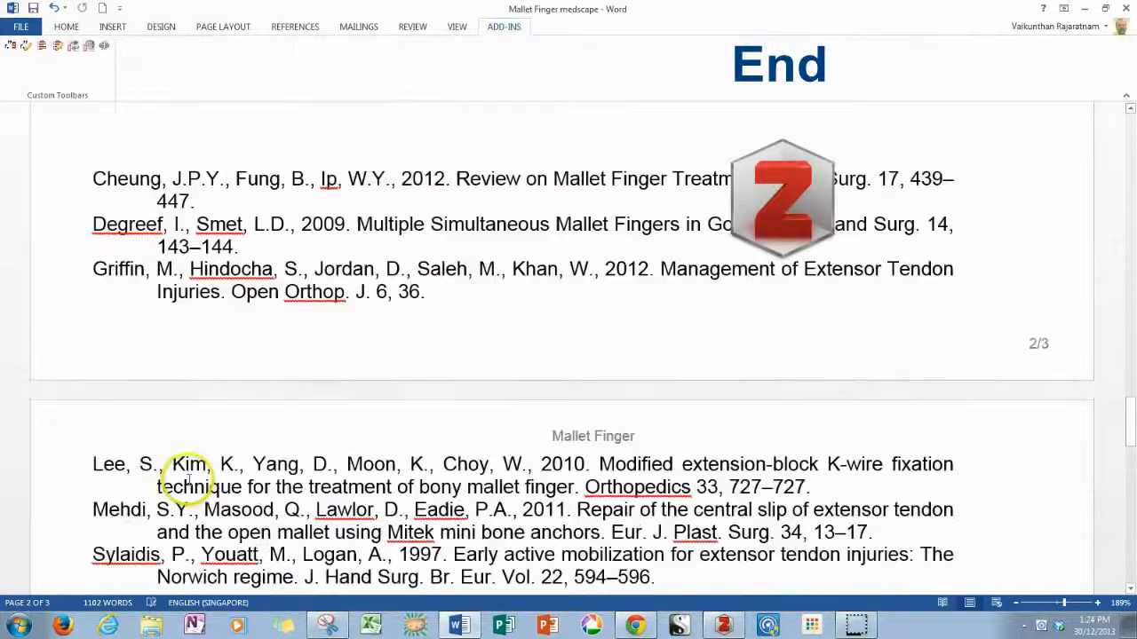